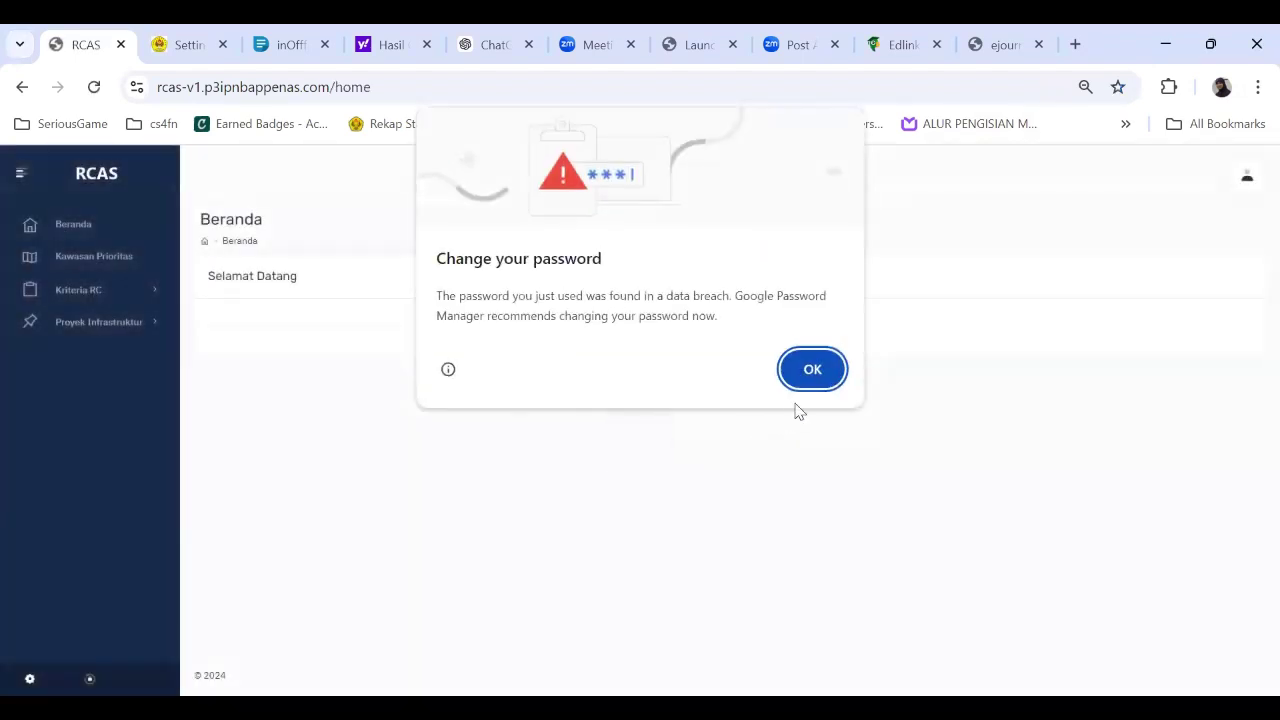
- Dismiss the password warning and open the Rule Kelengkapan page under Kriteria I - Kelengkapan
{"action": "left_click", "coordinate": [811, 370]}
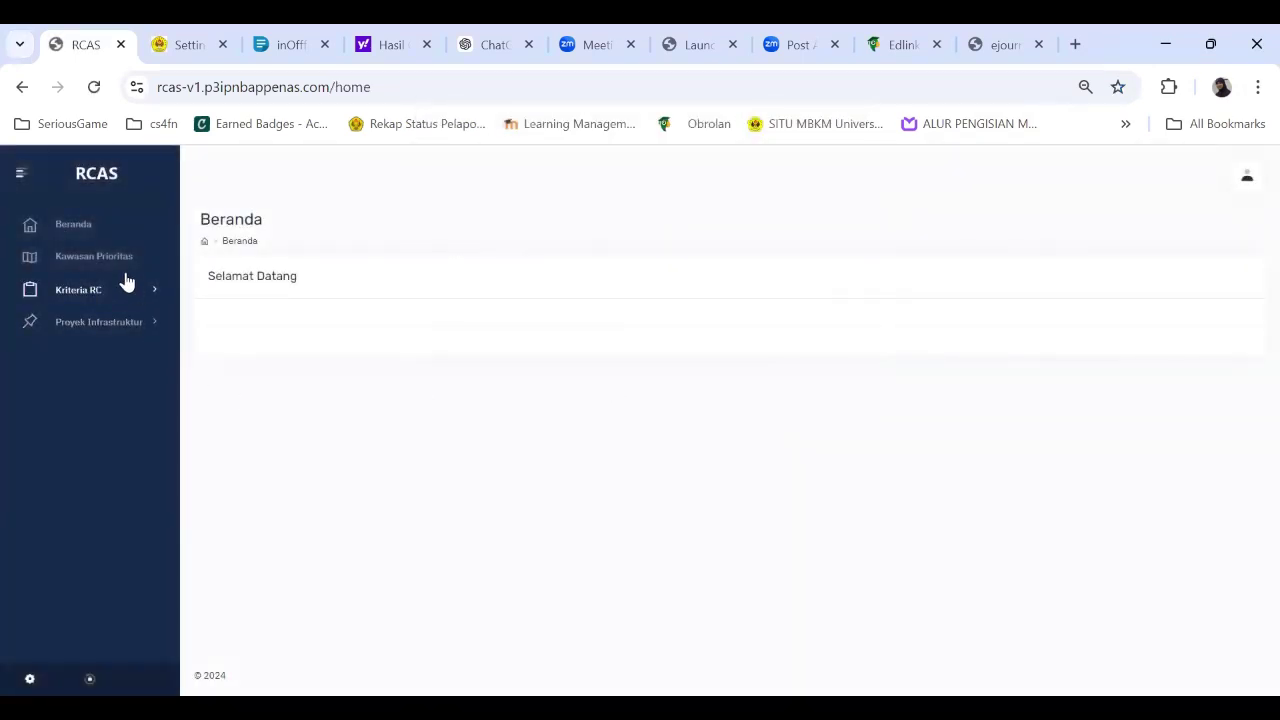
{"action": "left_click", "coordinate": [93, 290]}
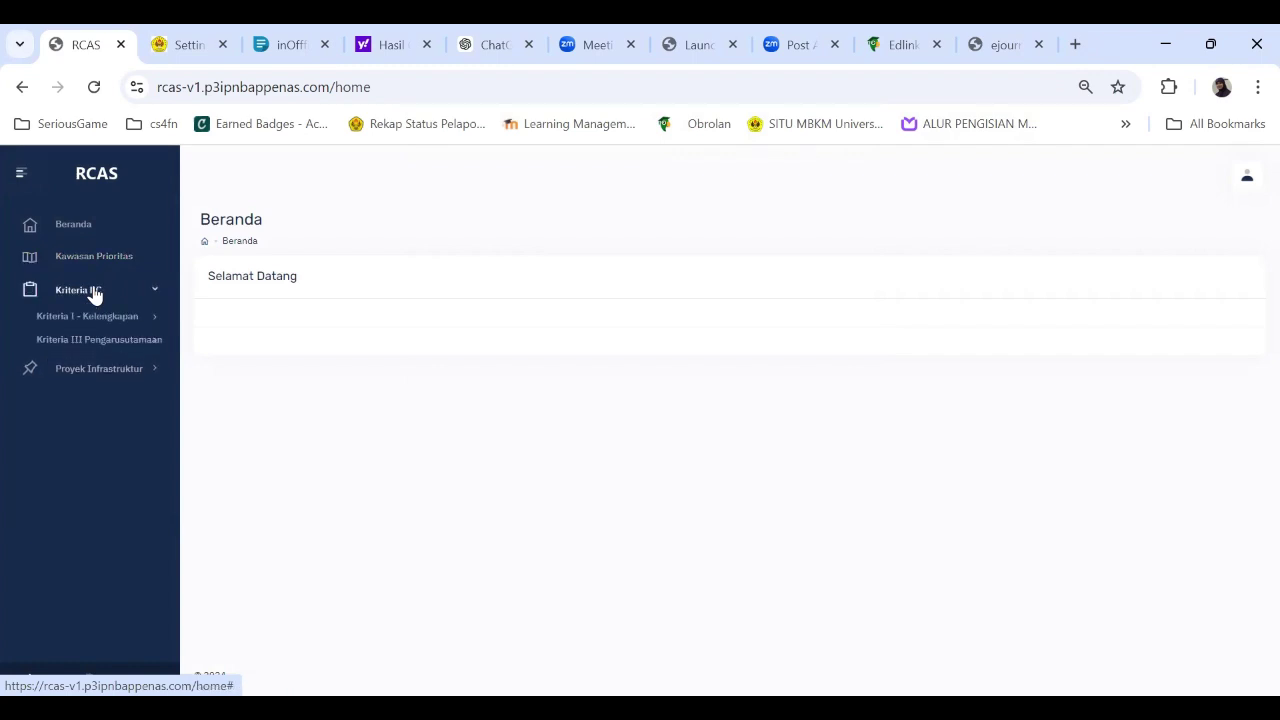
{"action": "left_click", "coordinate": [94, 322]}
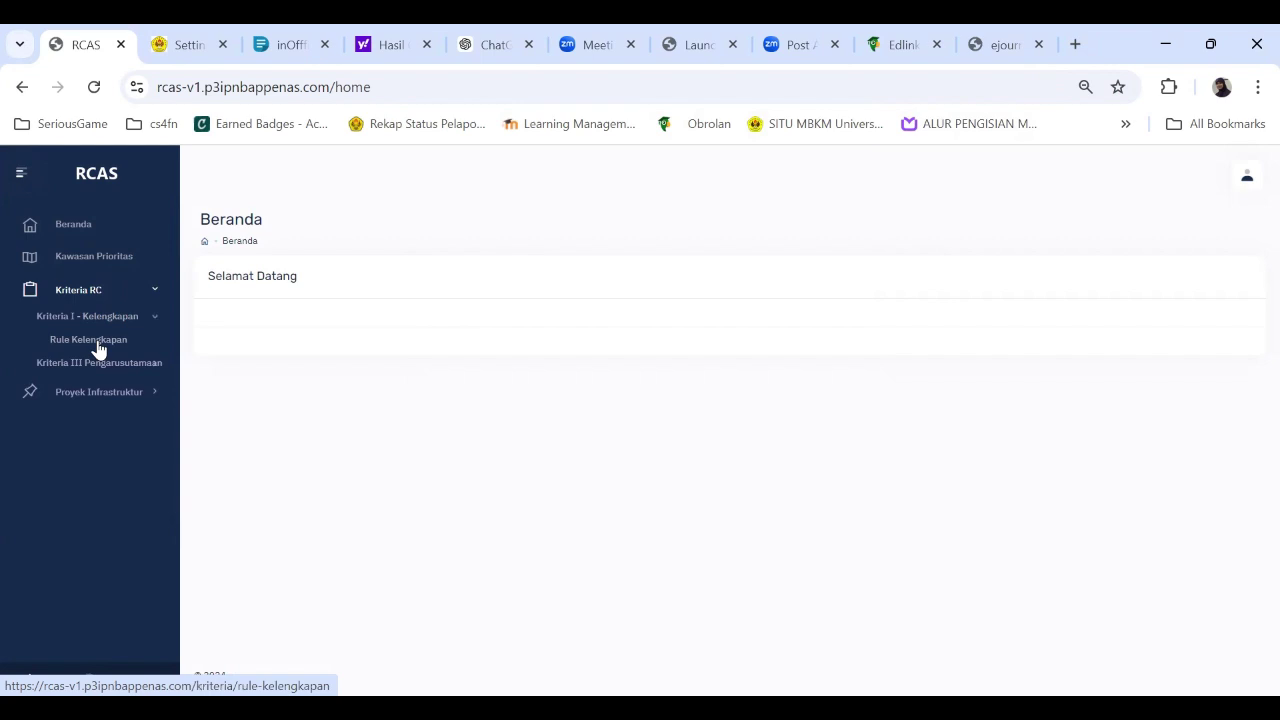
{"action": "left_click", "coordinate": [99, 345]}
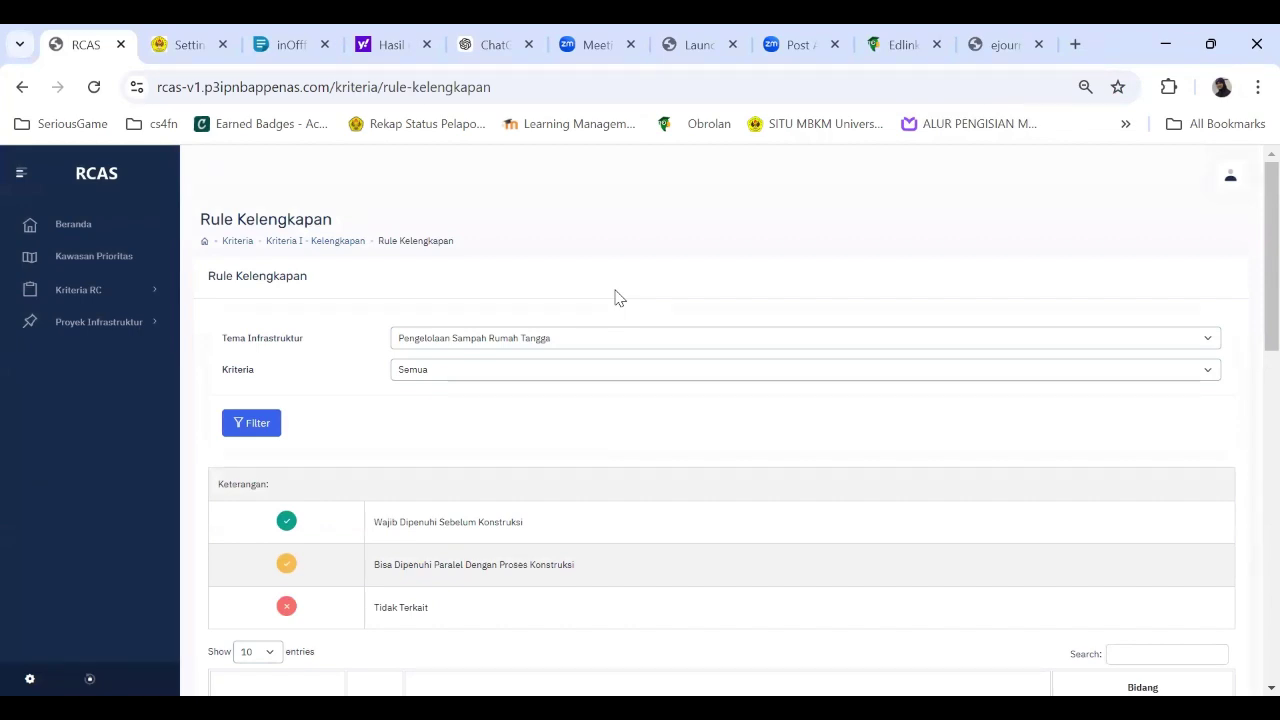
- Filter the Rule Kelengkapan list by the infrastructure theme Keanekaragaman Hayati Perkotaan
{"action": "scroll", "coordinate": [615, 297], "scroll_direction": "down", "scroll_amount": 1}
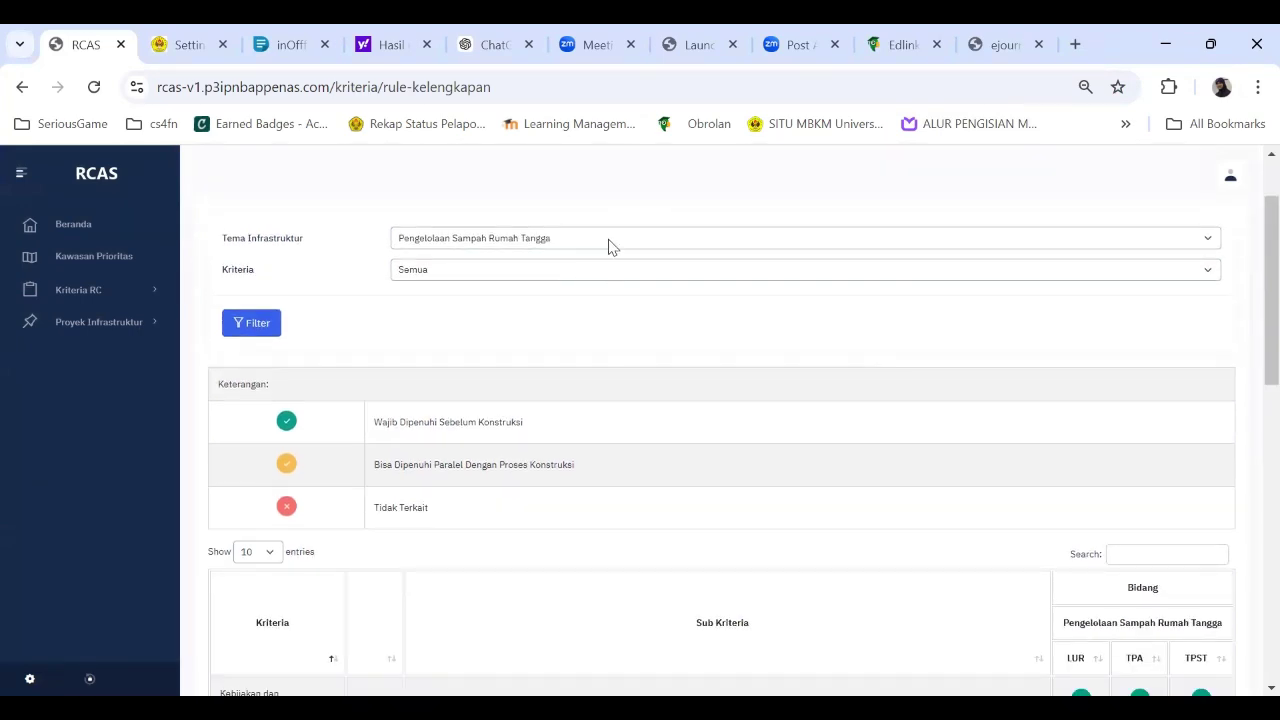
{"action": "scroll", "coordinate": [628, 320], "scroll_direction": "down", "scroll_amount": 4}
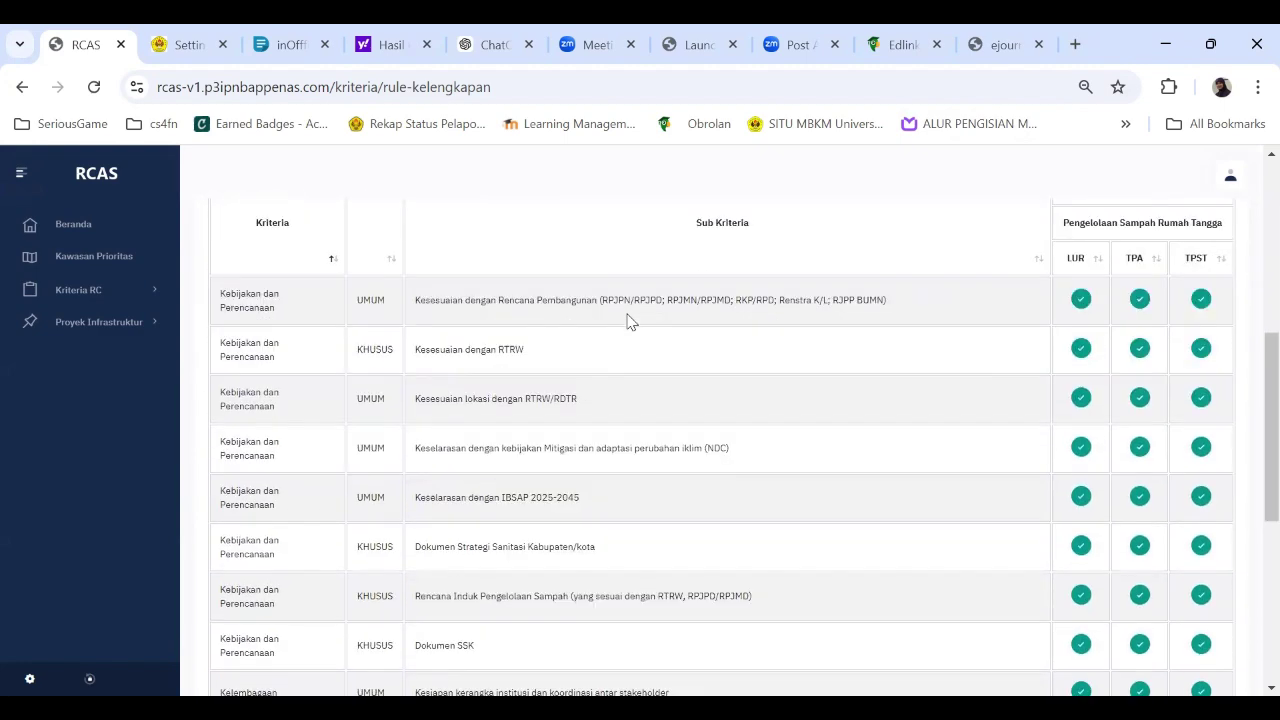
{"action": "scroll", "coordinate": [667, 374], "scroll_direction": "up", "scroll_amount": 2}
{"action": "left_click_drag", "start_coordinate": [1262, 320], "coordinate": [1231, 250]}
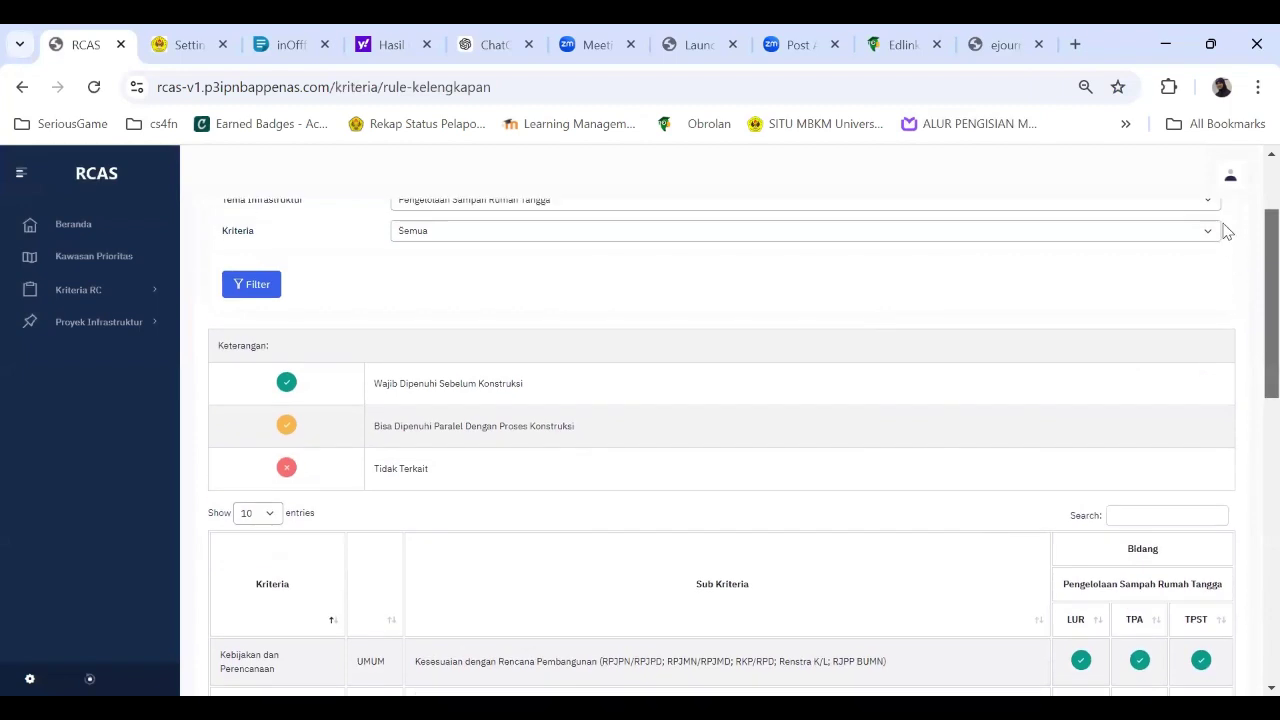
{"action": "scroll", "coordinate": [1249, 294], "scroll_direction": "up", "scroll_amount": 1}
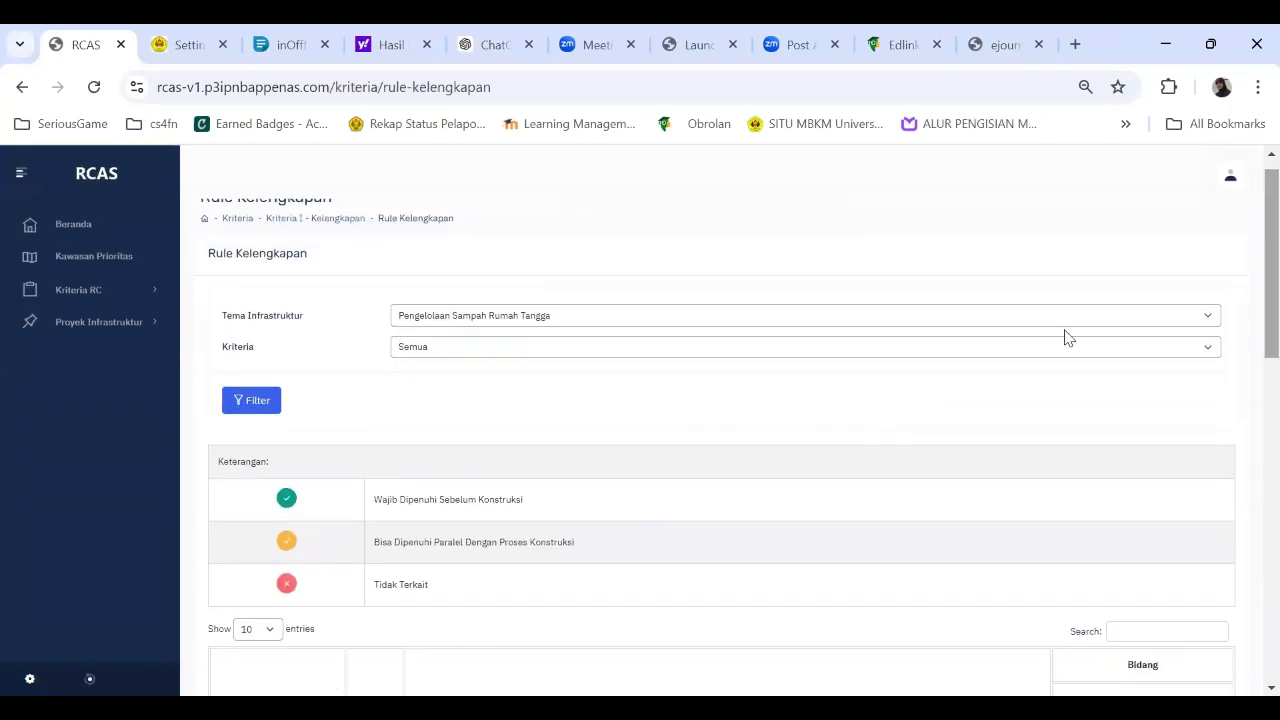
{"action": "left_click", "coordinate": [866, 318]}
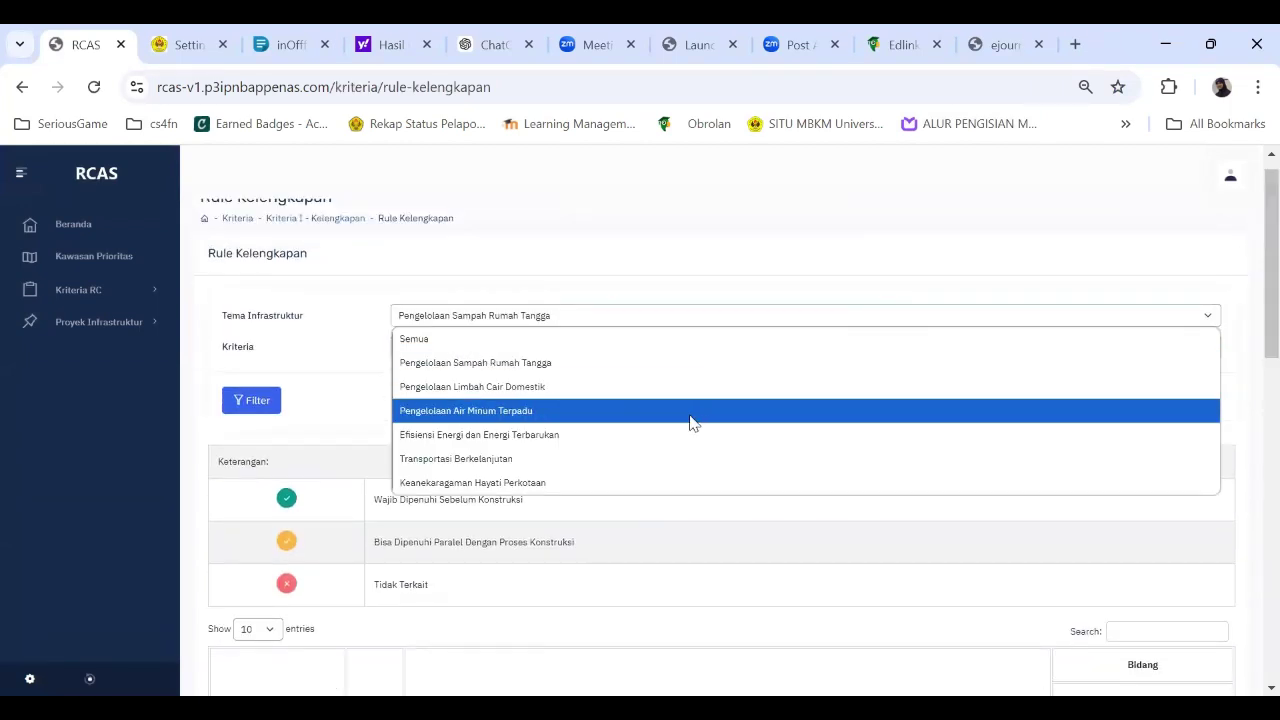
{"action": "left_click", "coordinate": [662, 485]}
{"action": "left_click", "coordinate": [257, 410]}
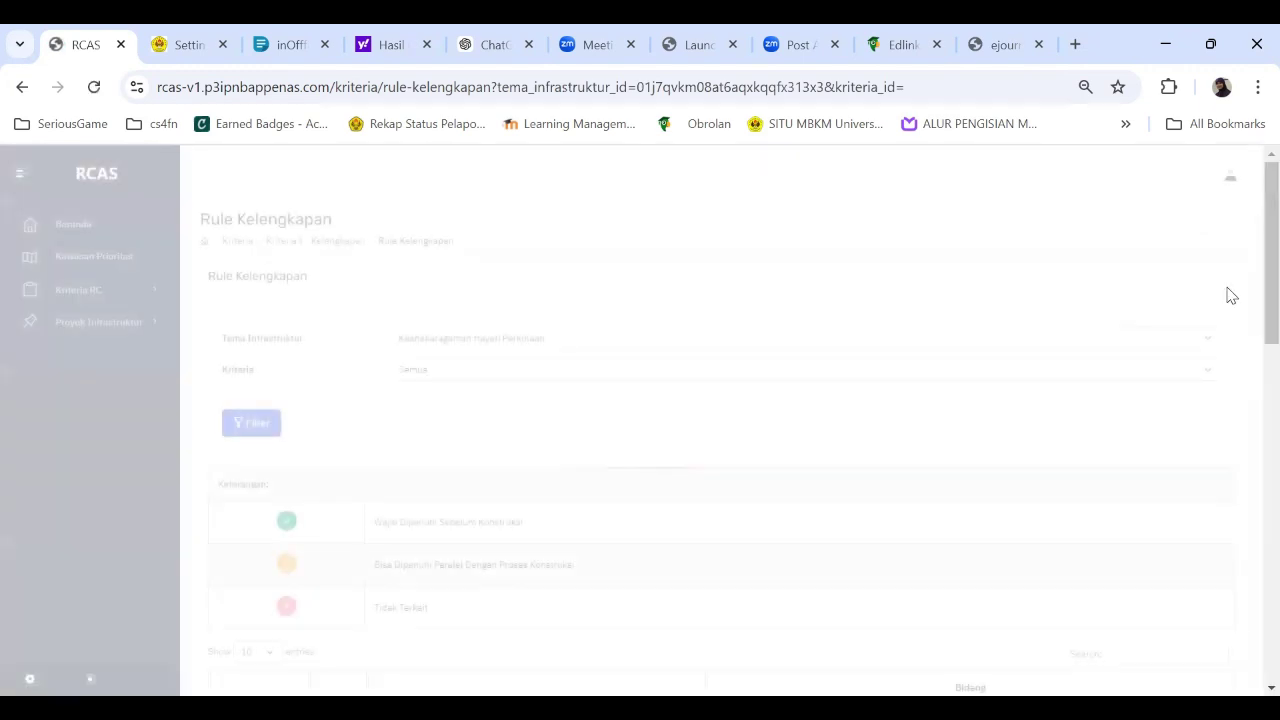
- Examine the Keanekaragaman Hayati Perkotaan sub-criteria table and the requirement status for each project type
{"action": "scroll", "coordinate": [1251, 248], "scroll_direction": "down", "scroll_amount": 1}
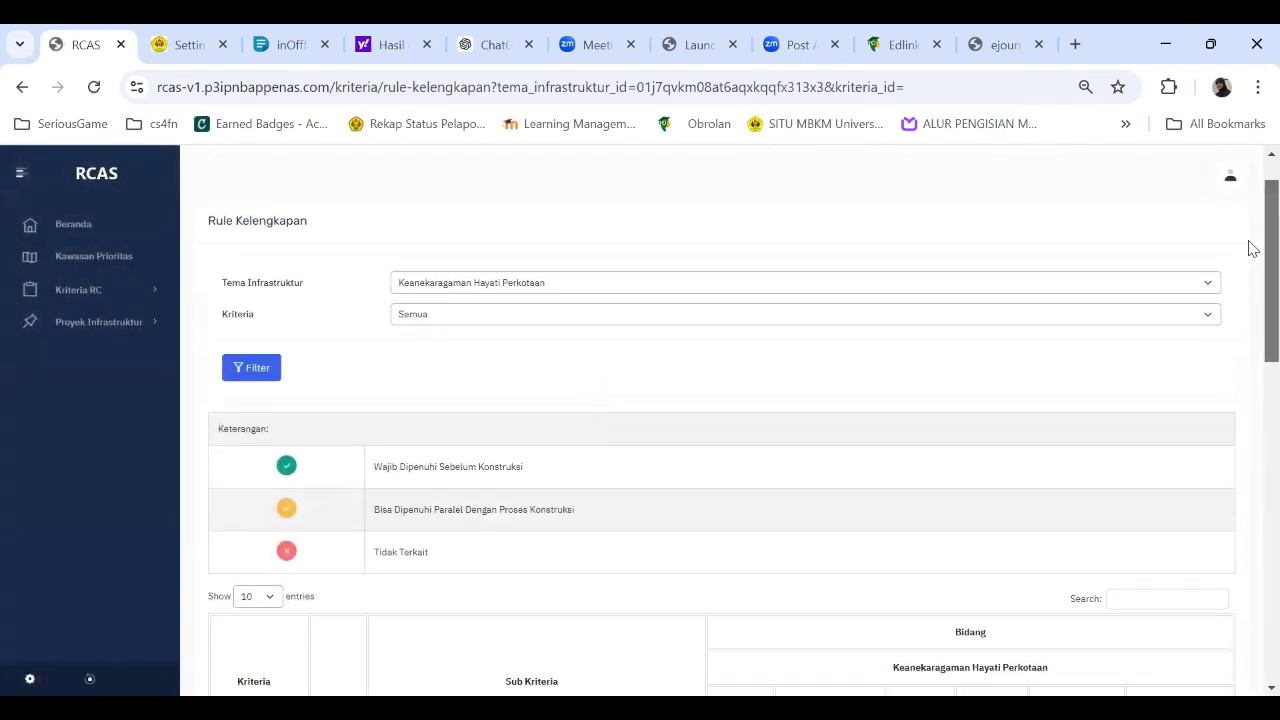
{"action": "scroll", "coordinate": [1251, 248], "scroll_direction": "down", "scroll_amount": 5}
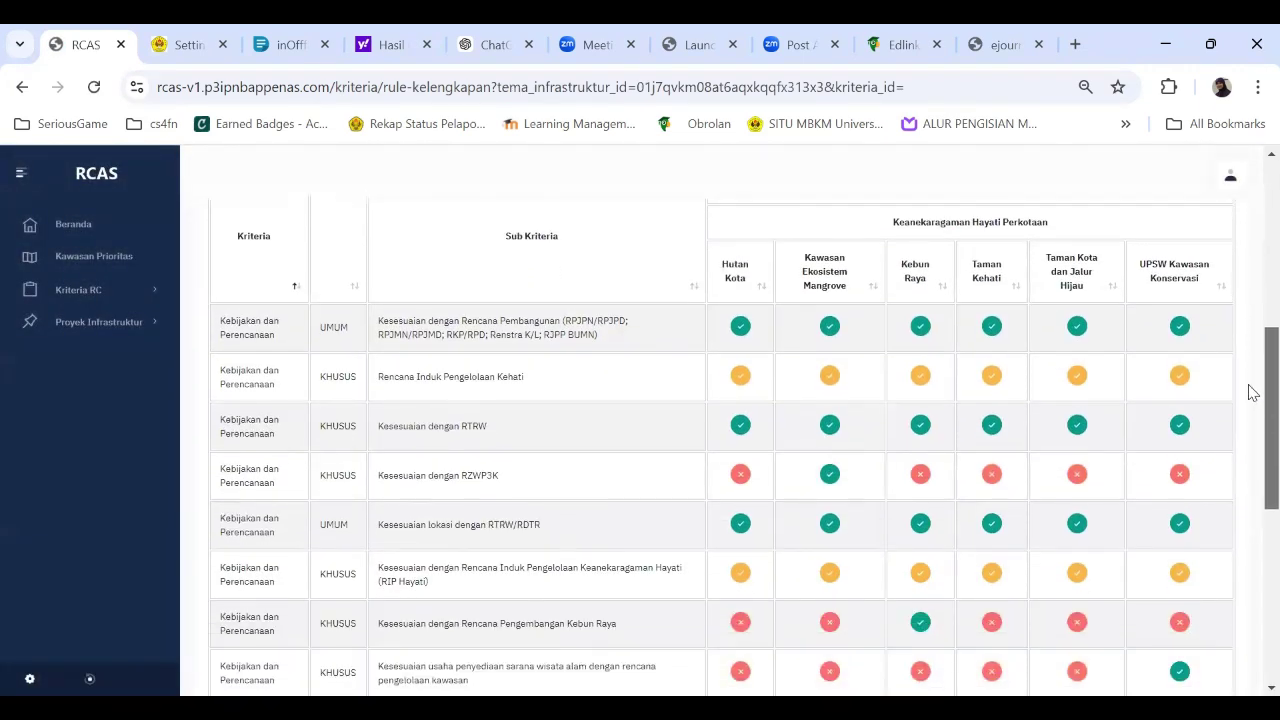
{"action": "scroll", "coordinate": [1250, 390], "scroll_direction": "down", "scroll_amount": 5}
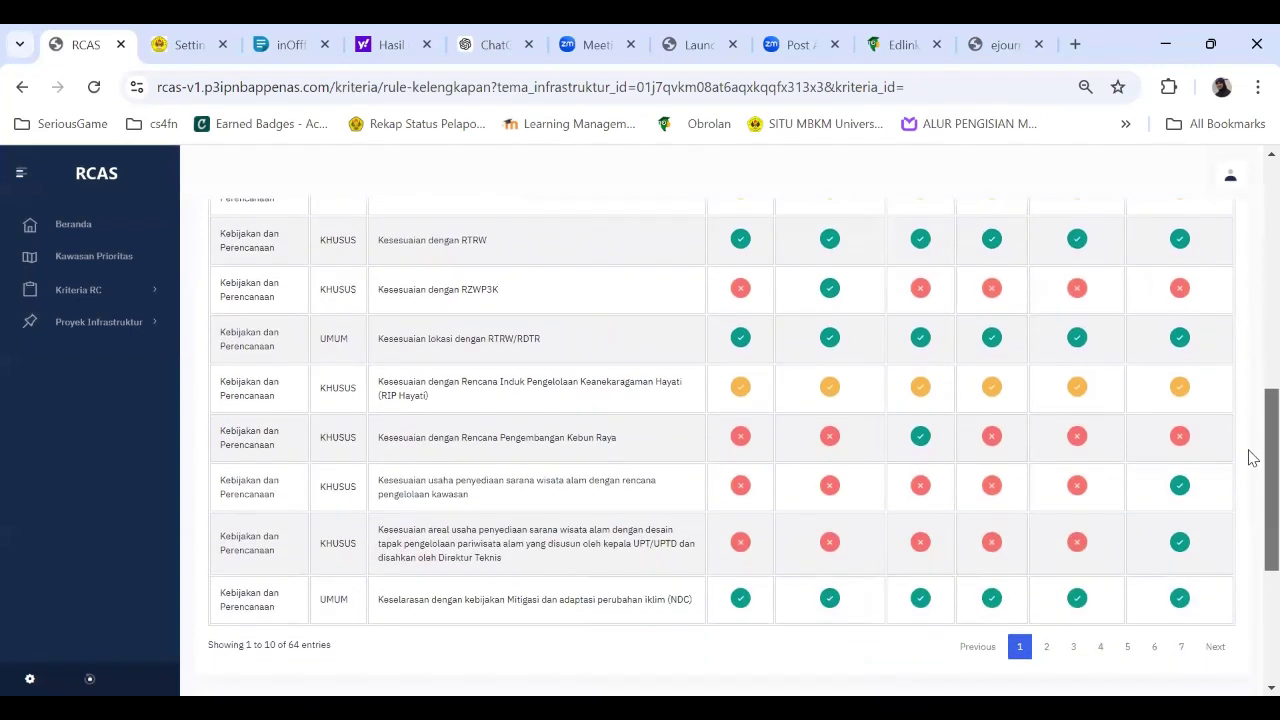
{"action": "scroll", "coordinate": [1251, 473], "scroll_direction": "down", "scroll_amount": 1}
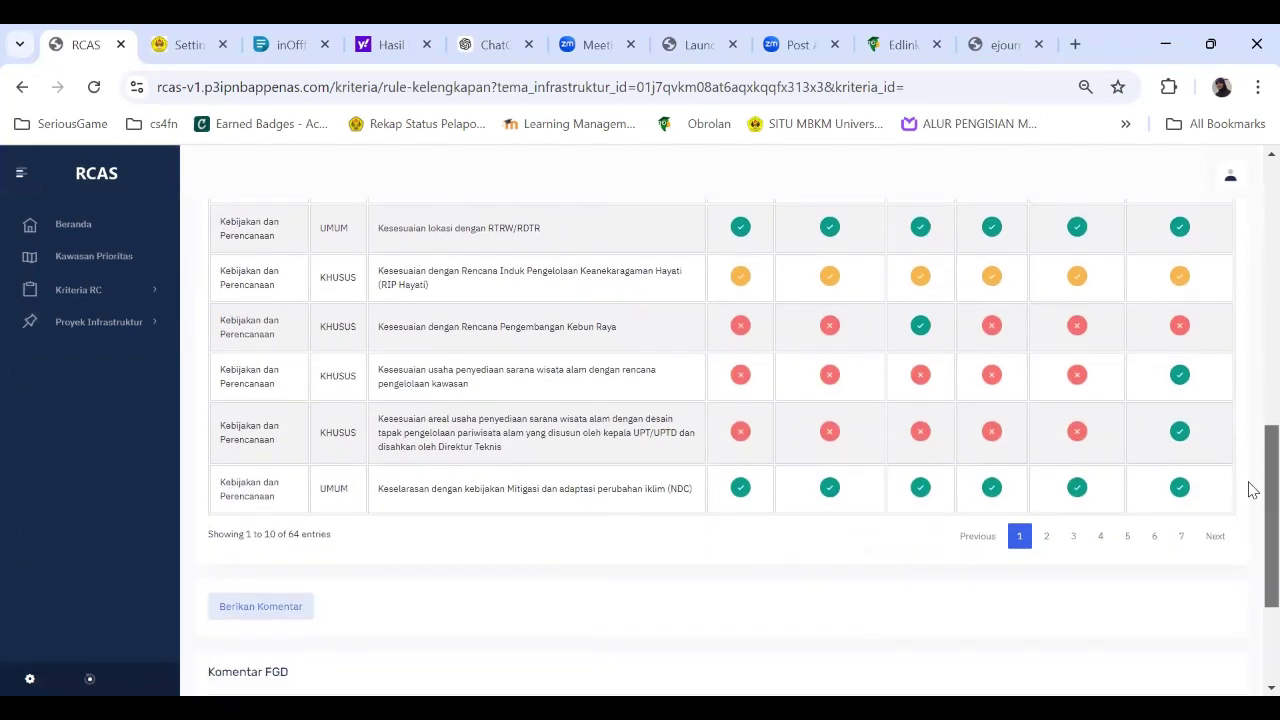
{"action": "scroll", "coordinate": [1250, 450], "scroll_direction": "up", "scroll_amount": 4}
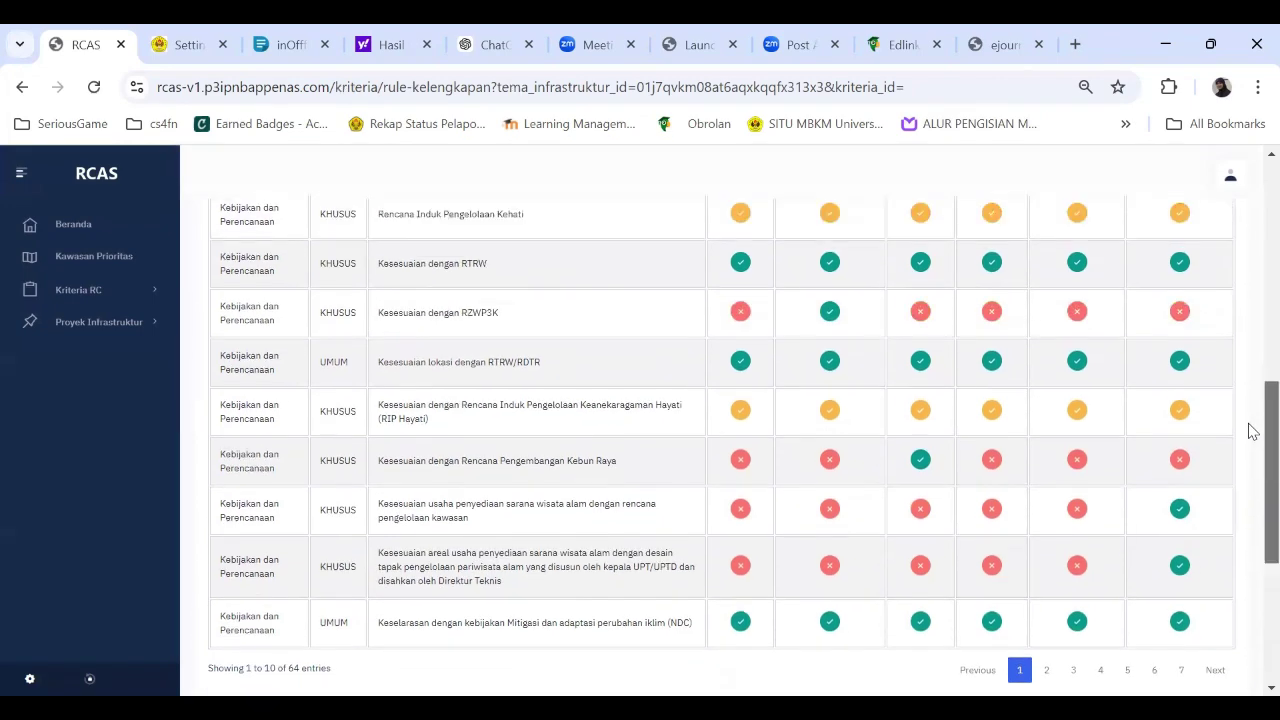
{"action": "scroll", "coordinate": [1250, 405], "scroll_direction": "up", "scroll_amount": 1}
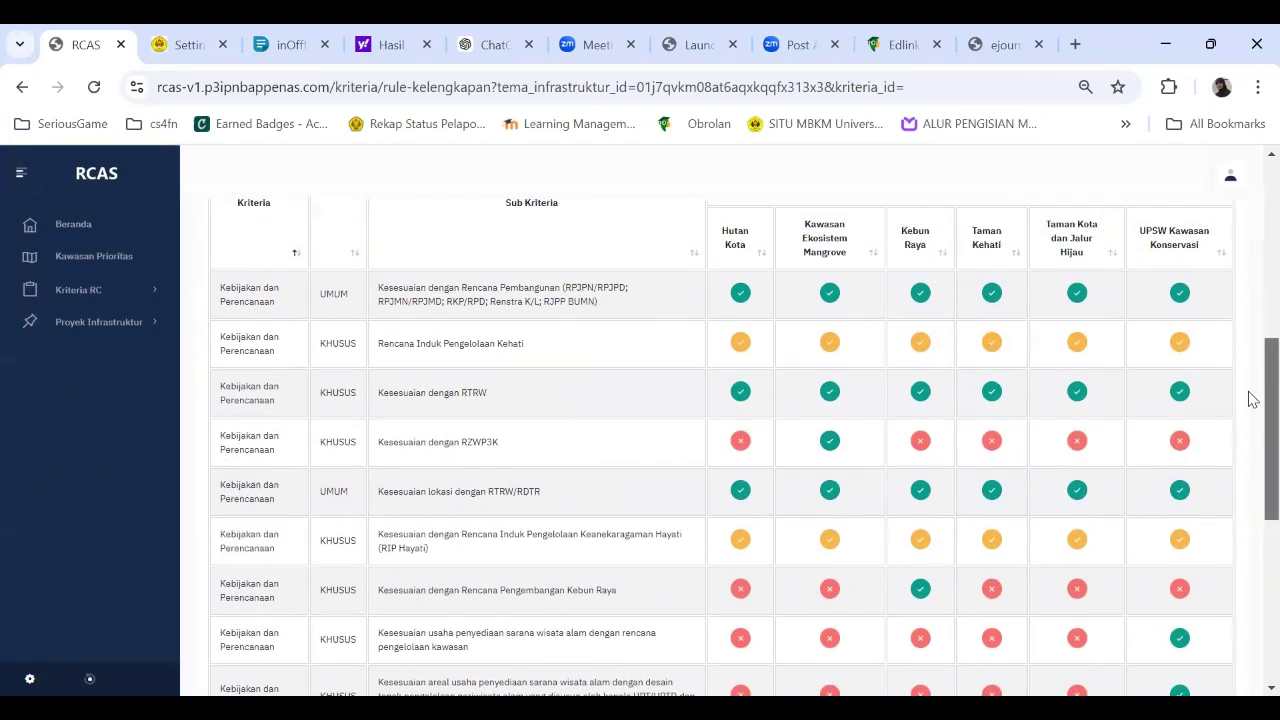
{"action": "scroll", "coordinate": [1250, 390], "scroll_direction": "down", "scroll_amount": 1}
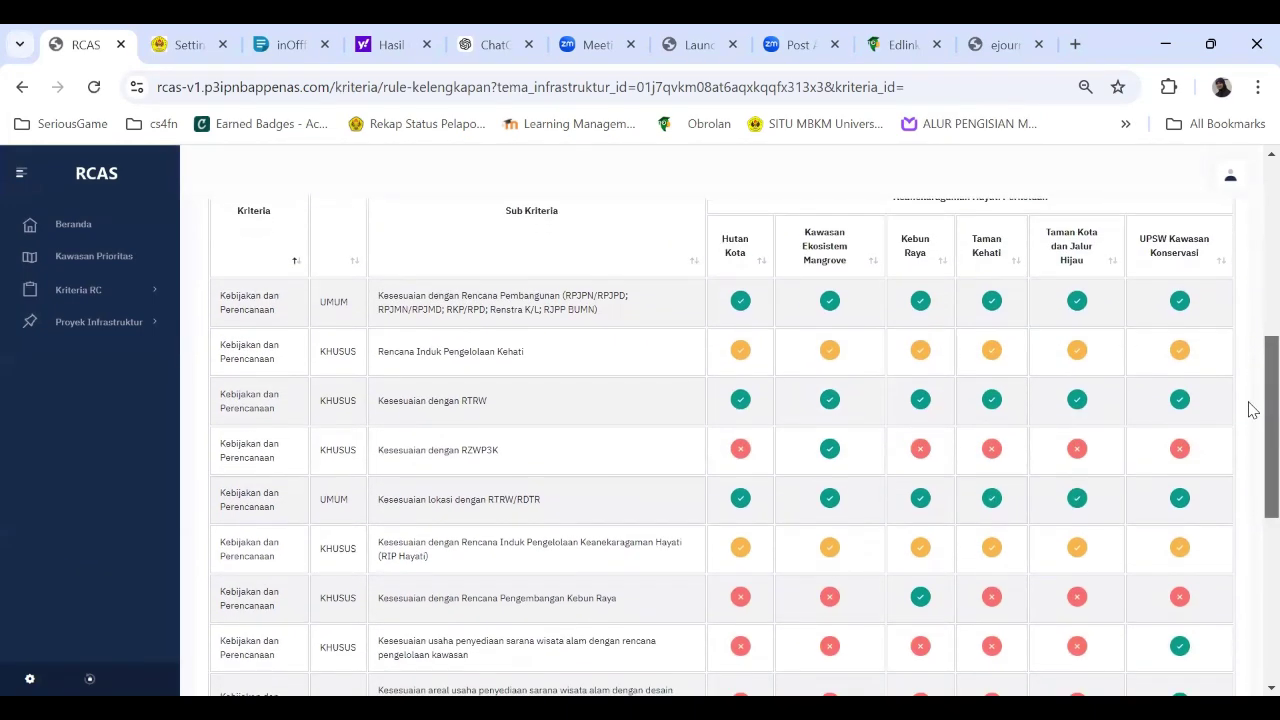
{"action": "scroll", "coordinate": [1250, 392], "scroll_direction": "up", "scroll_amount": 1}
{"action": "scroll", "coordinate": [1250, 420], "scroll_direction": "down", "scroll_amount": 5}
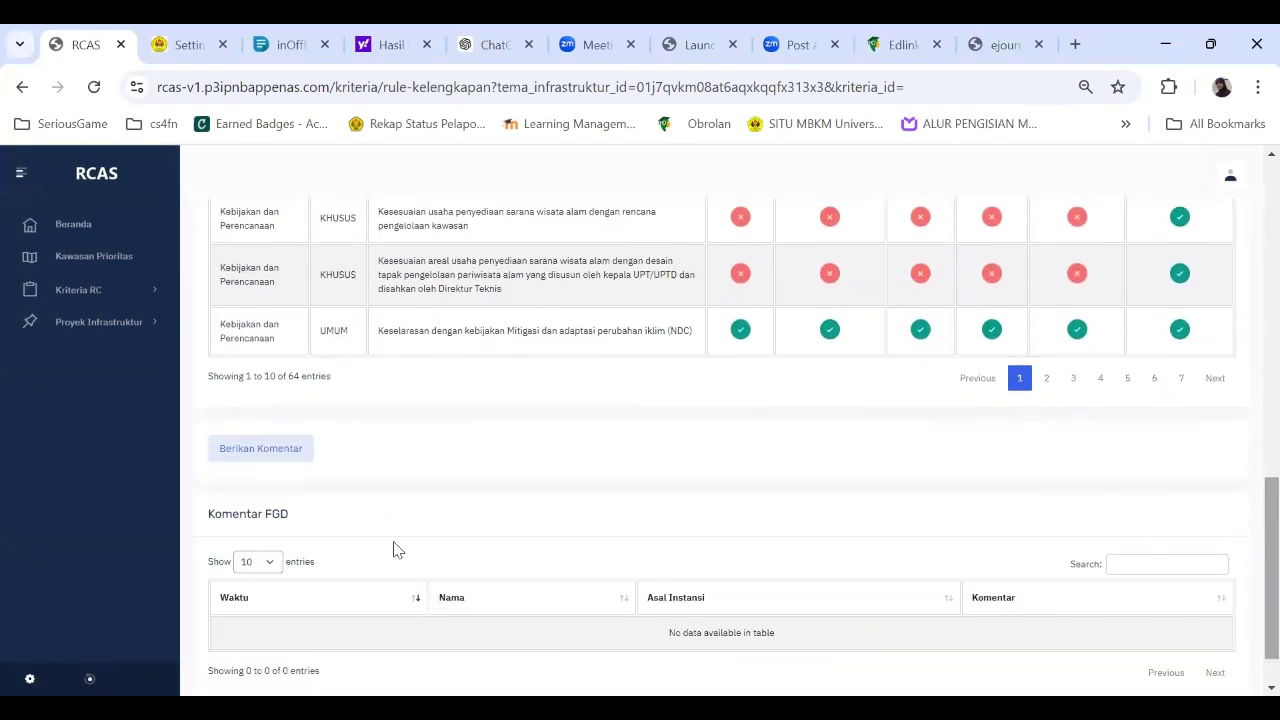
- Start a new comment with the commenter's full name and "Cilaki 45" as the Asal Instansi
{"action": "left_click", "coordinate": [278, 453]}
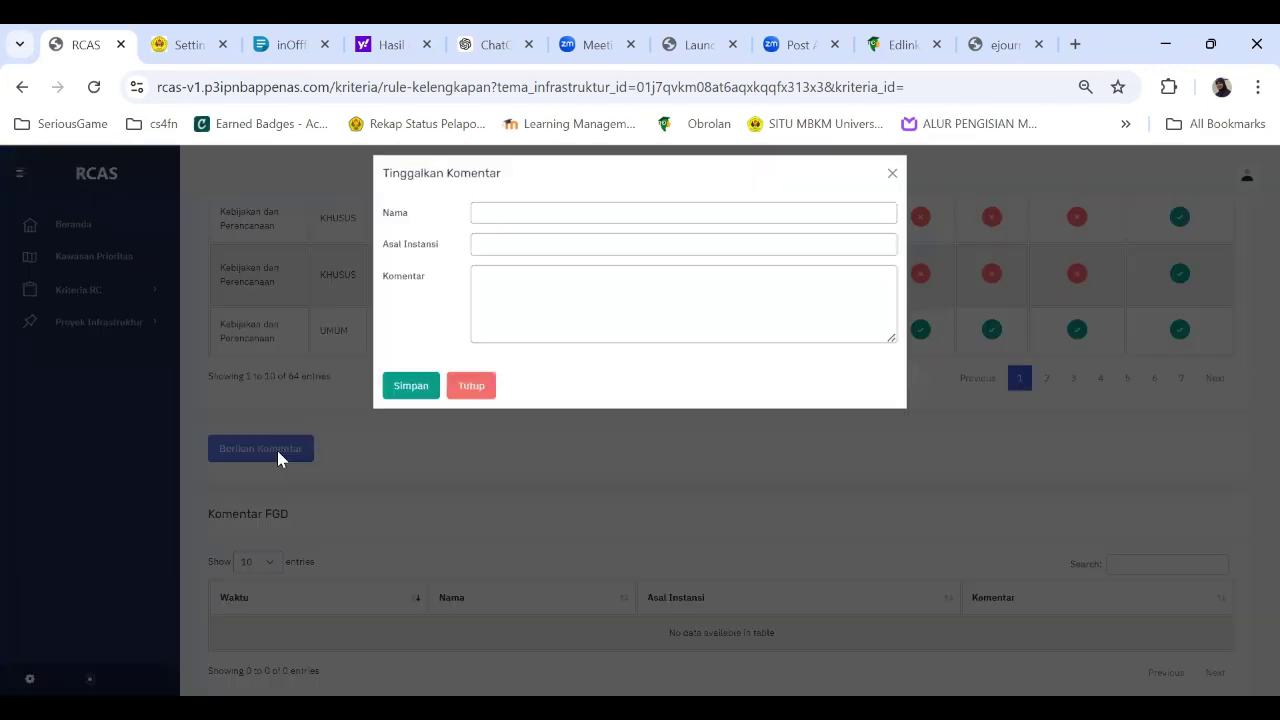
{"action": "left_click", "coordinate": [485, 217]}
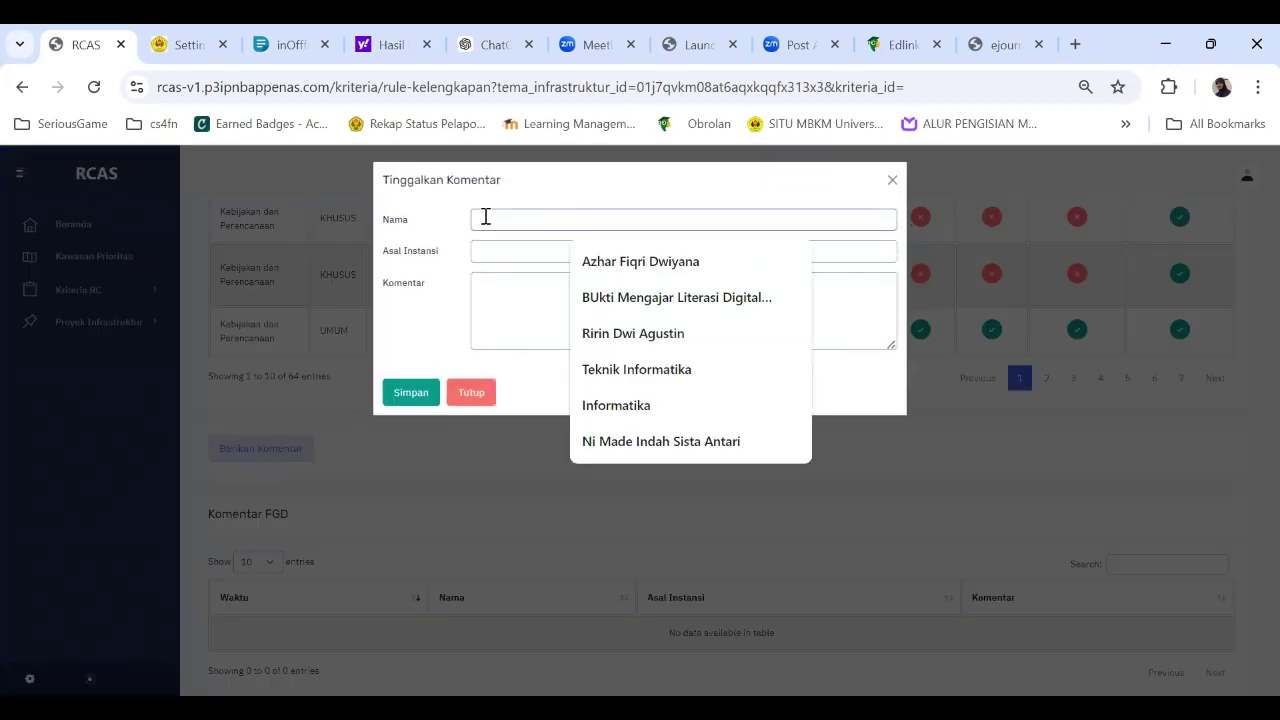
{"action": "left_click", "coordinate": [608, 331]}
{"action": "left_click", "coordinate": [552, 253]}
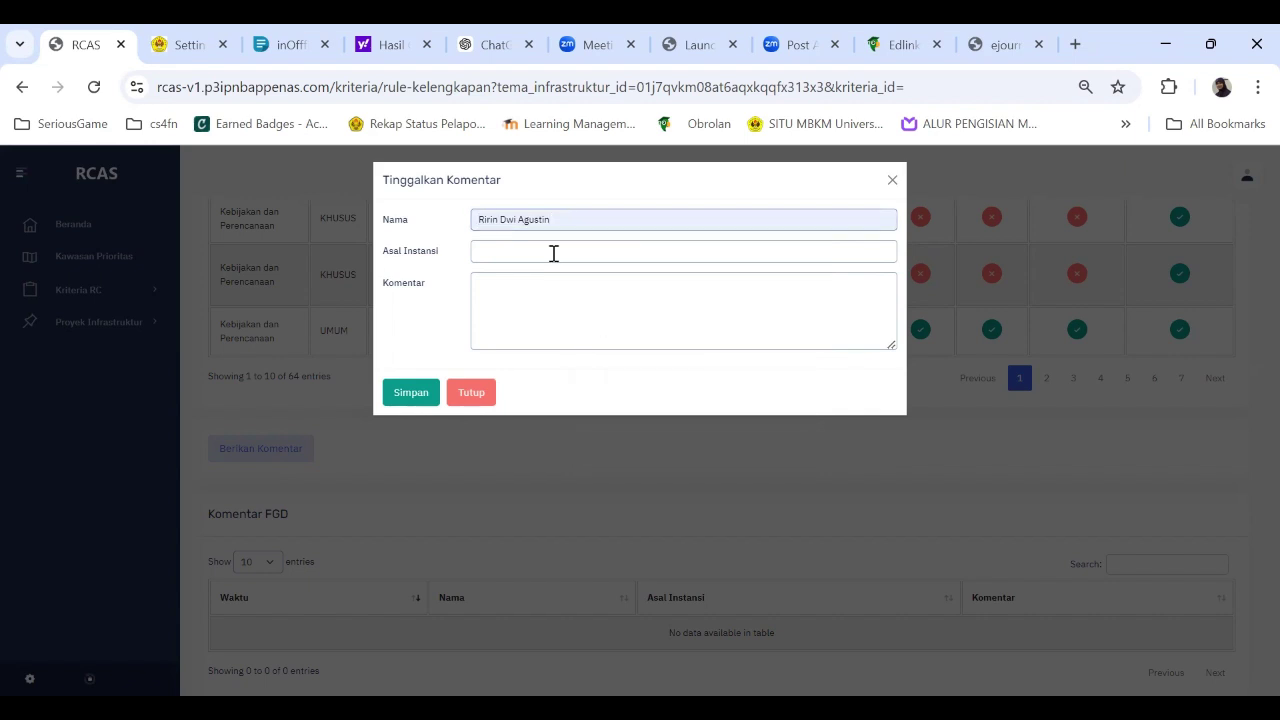
{"action": "type", "text": "Cilaki 45"}
- Write the comment "Dokumen Penetapan Lokasi untuk Bidang Keanekaragaman Hayati sub bidang taman kota diusulkan diubah dari Mandatory (hijau) menjadi tidak dipersyaratkan (Merah)" and save it
{"action": "left_click", "coordinate": [569, 291]}
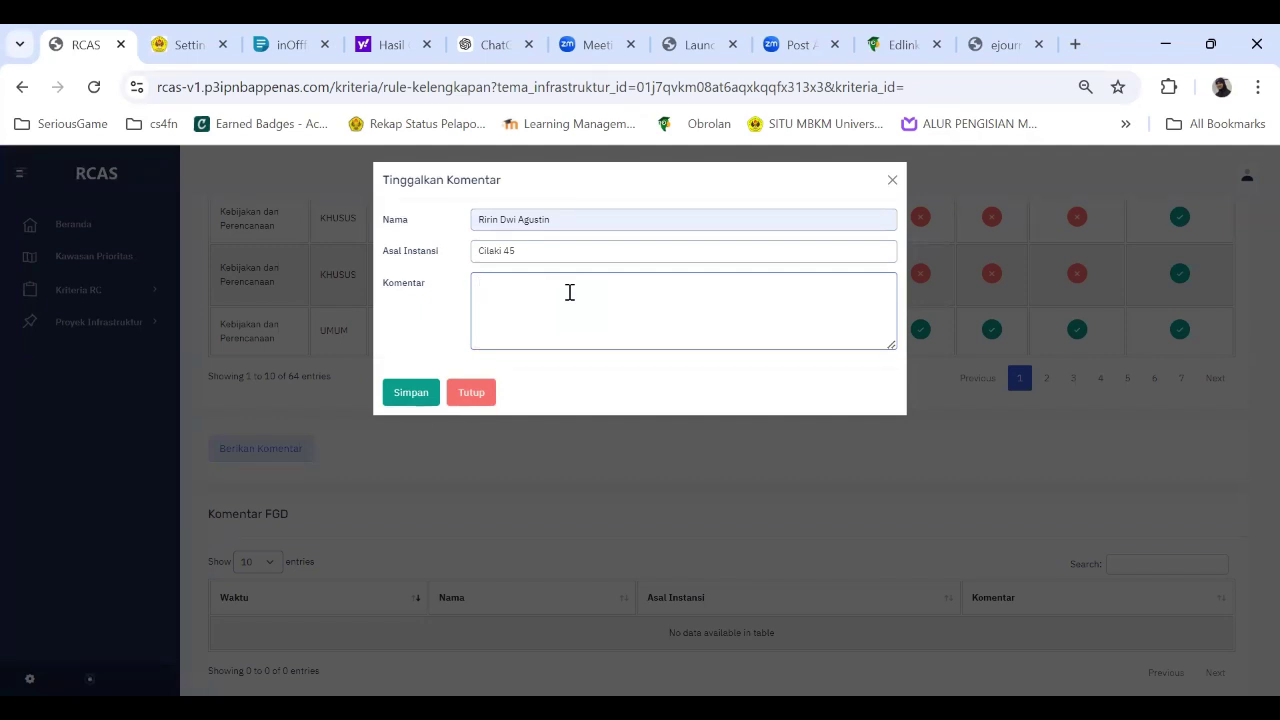
{"action": "type", "text": "en "}
{"action": "type", "text": "Penetapan Lo"}
{"action": "type", "text": "kasi untuk"}
{"action": "type", "text": "Subsekt"}
{"action": "key", "text": "BackSpace"}
{"action": "key", "text": "BackSpace"}
{"action": "key", "text": "BackSpace"}
{"action": "key", "text": "BackSpace"}
{"action": "key", "text": "BackSpace"}
{"action": "key", "text": "BackSpace"}
{"action": "key", "text": "BackSpace"}
{"action": "key", "text": "BackSpace"}
{"action": "type", "text": "Bidang Kea"}
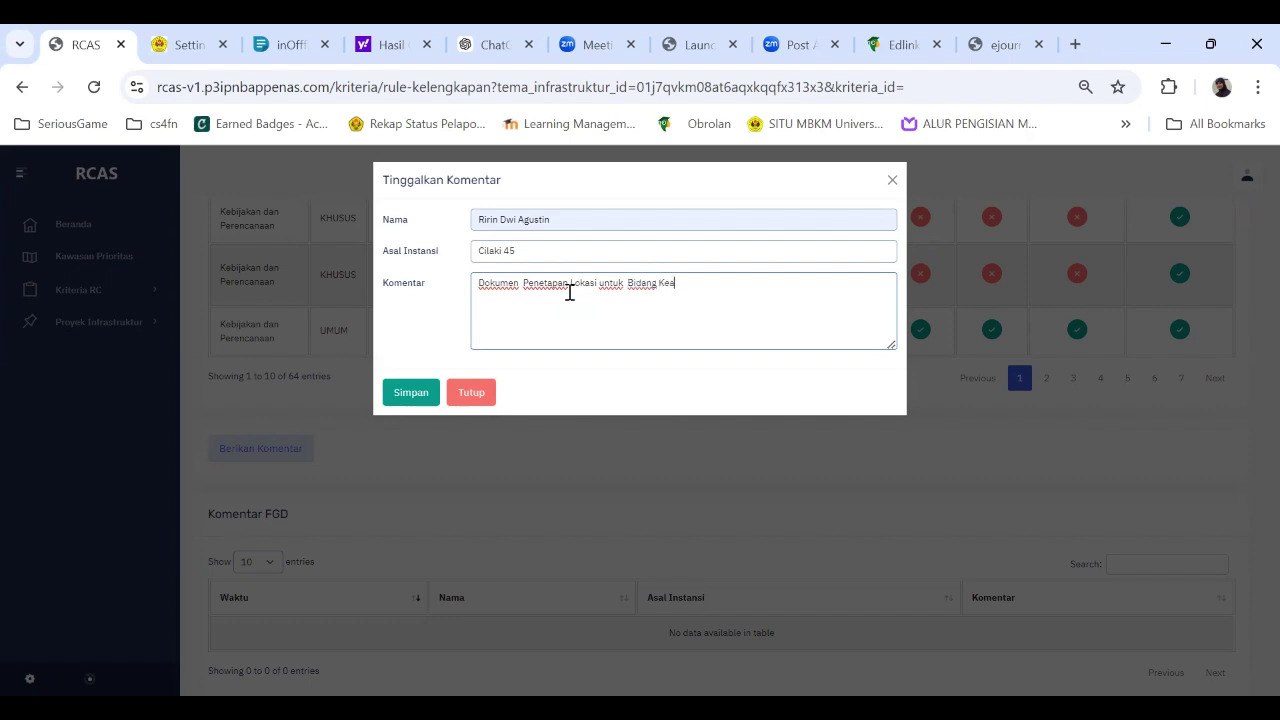
{"action": "type", "text": "nekaragaman Hayati sub bidang"}
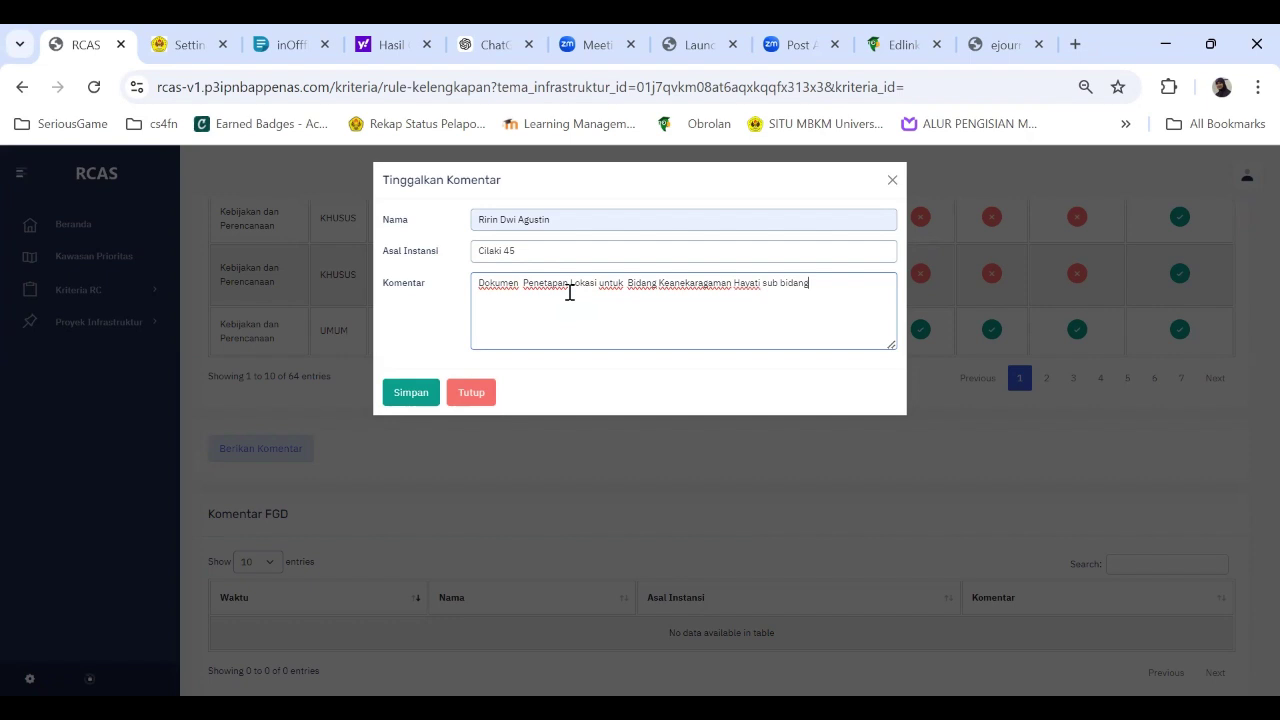
{"action": "type", "text": " taman kota diusulkan diubah dari mandatory ( h"}
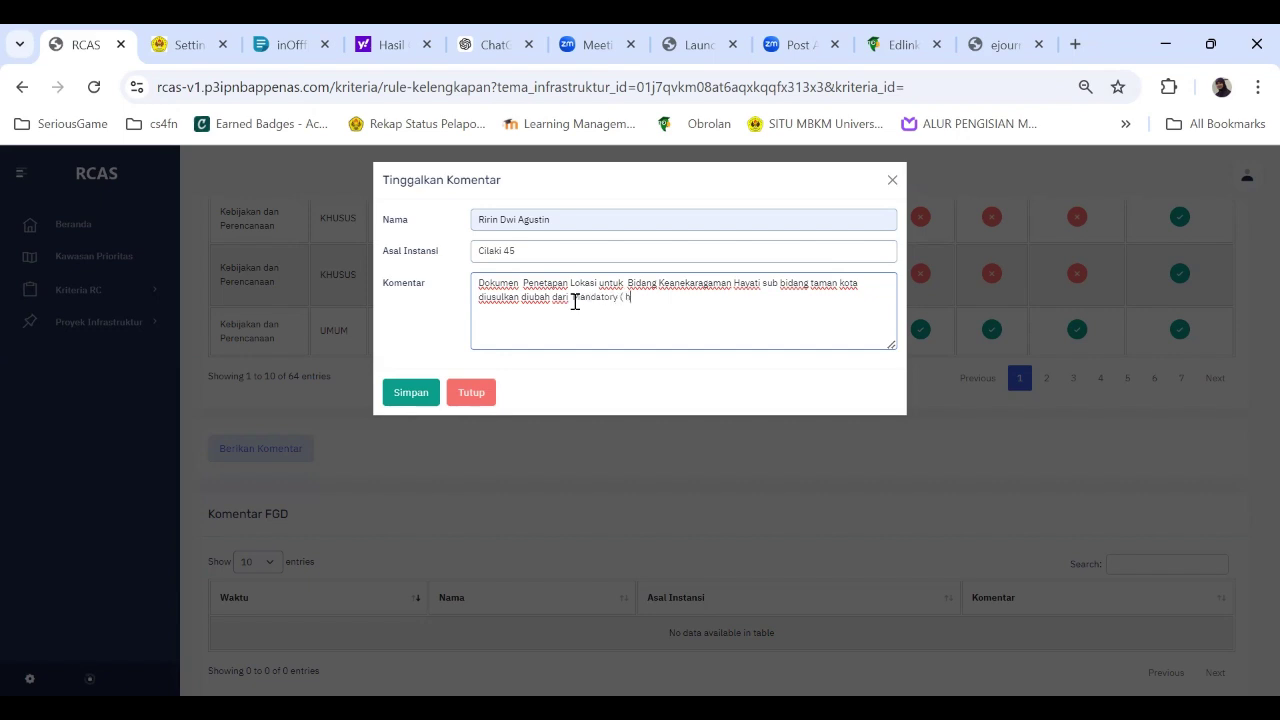
{"action": "type", "text": "ijau) menjadi tidak diper"}
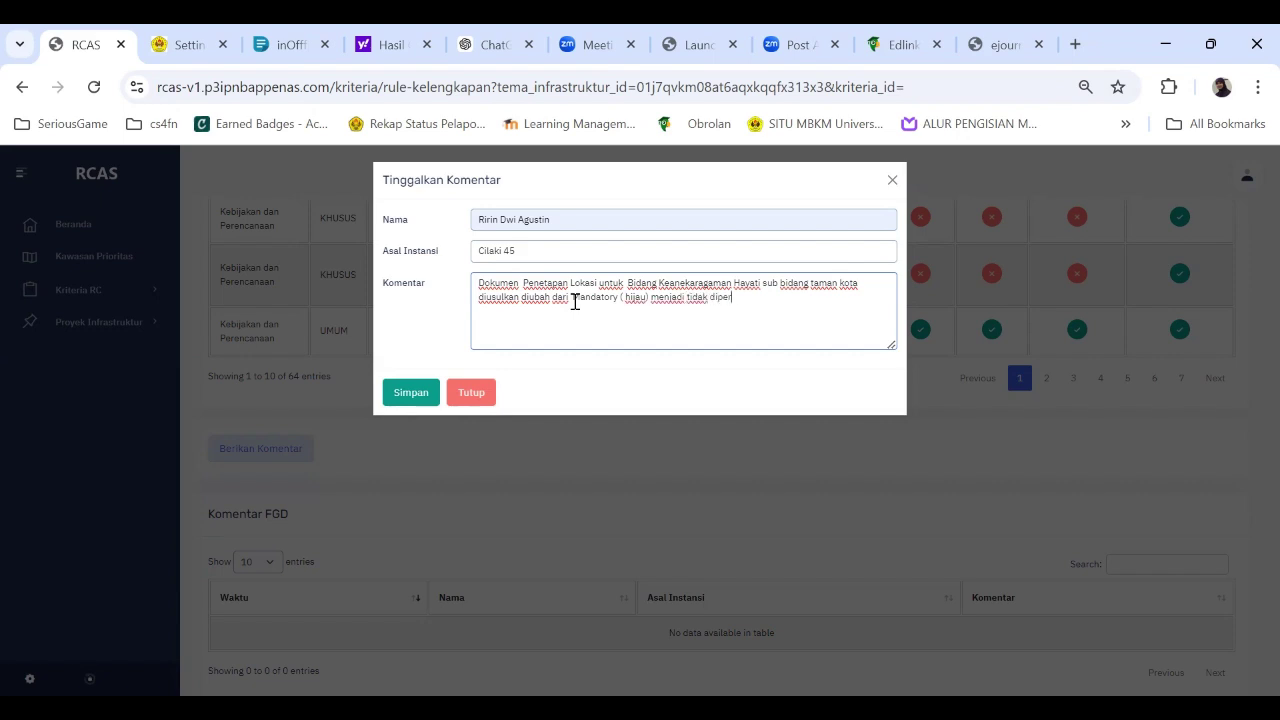
{"action": "type", "text": "syaratkan ( Merah"}
{"action": "left_click", "coordinate": [412, 396]}
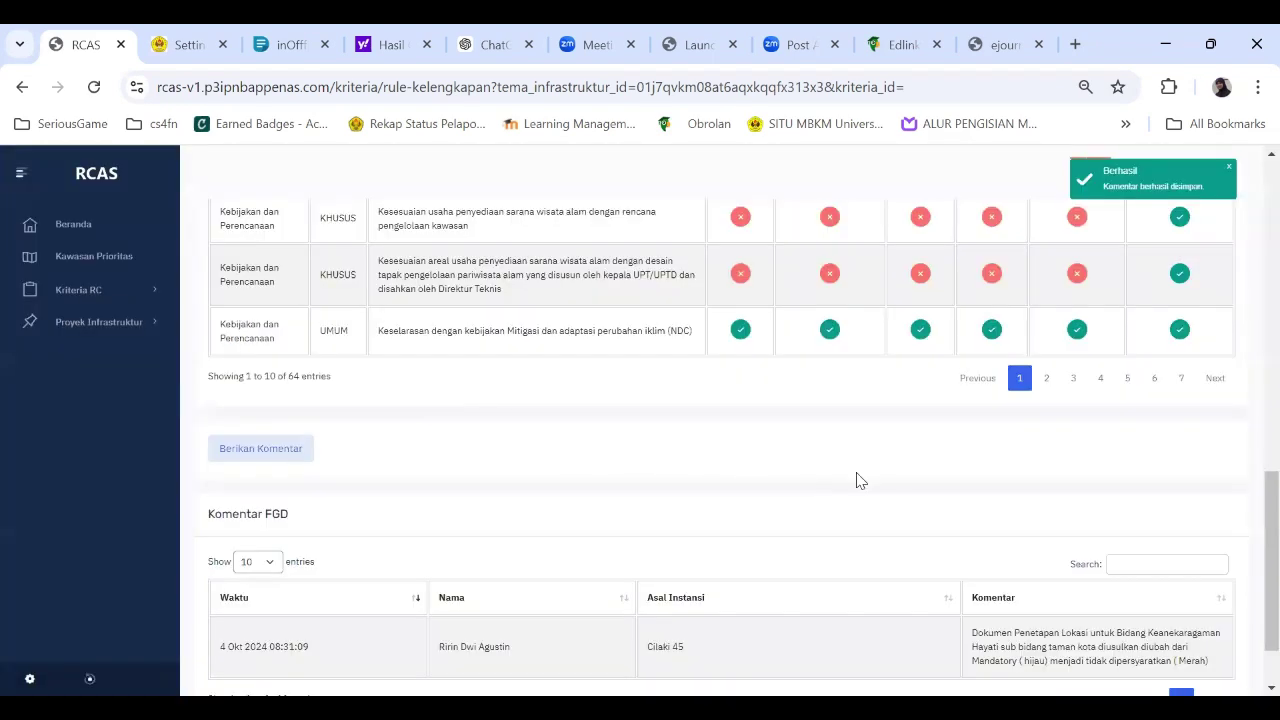
- Check the saved entry in the Komentar FGD table and open the Kriteria III Pengarusutamaan page
{"action": "scroll", "coordinate": [856, 480], "scroll_direction": "down", "scroll_amount": 1}
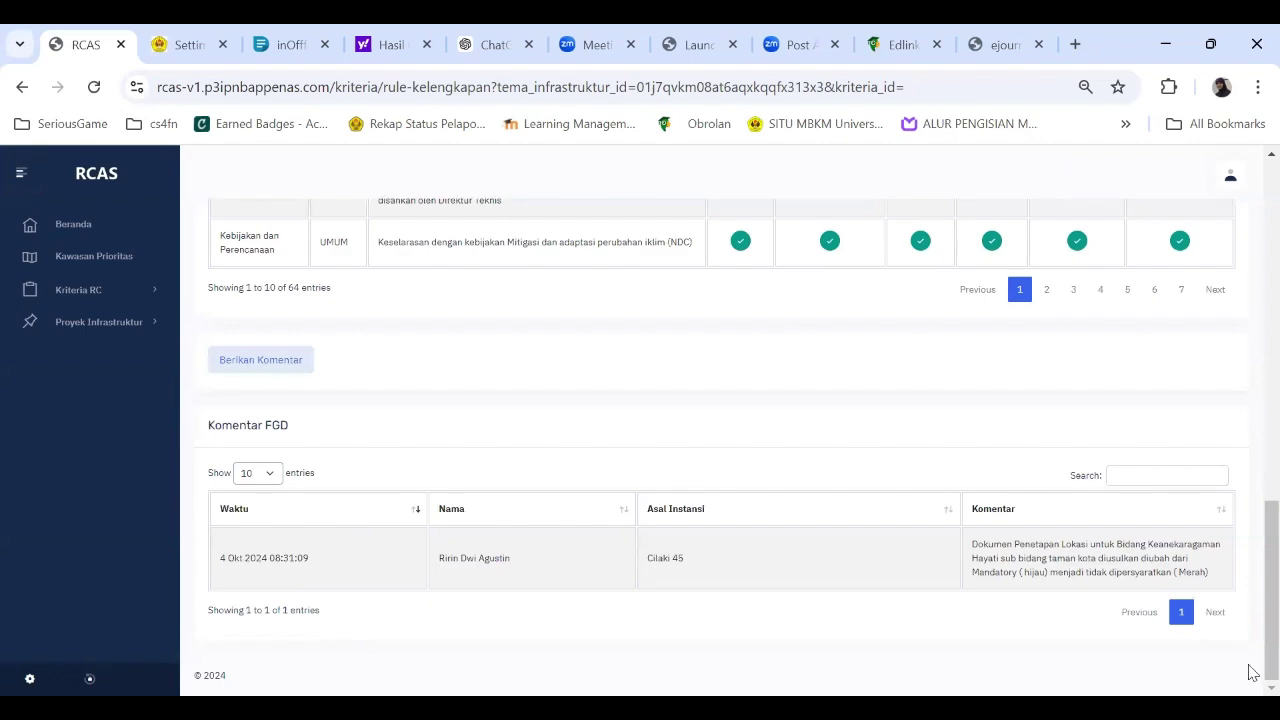
{"action": "scroll", "coordinate": [1248, 630], "scroll_direction": "up", "scroll_amount": 1}
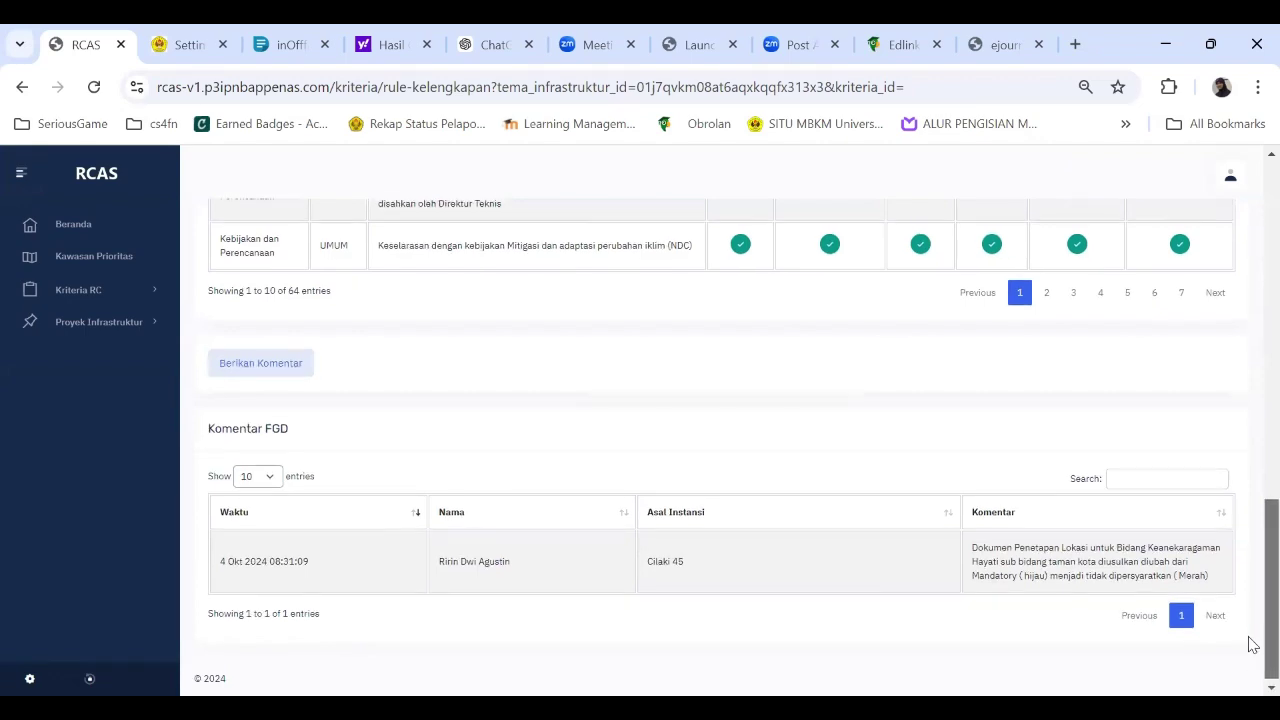
{"action": "scroll", "coordinate": [1248, 608], "scroll_direction": "up", "scroll_amount": 10}
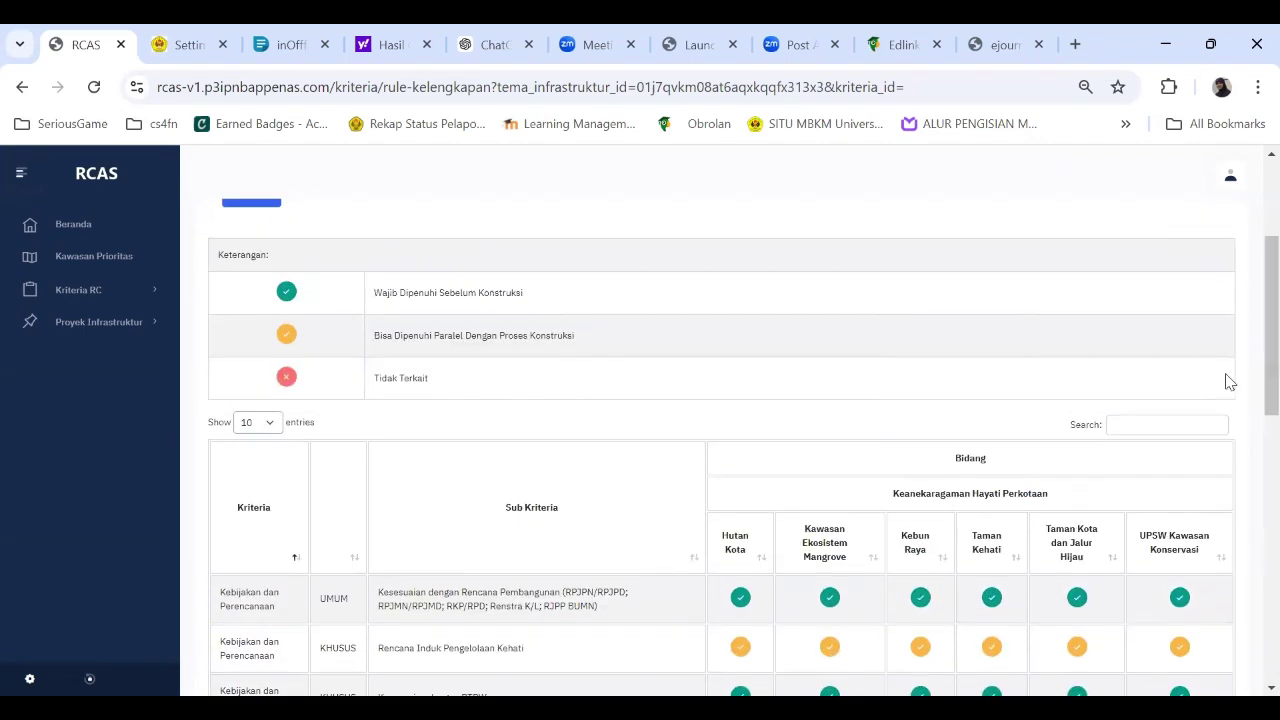
{"action": "left_click", "coordinate": [75, 297]}
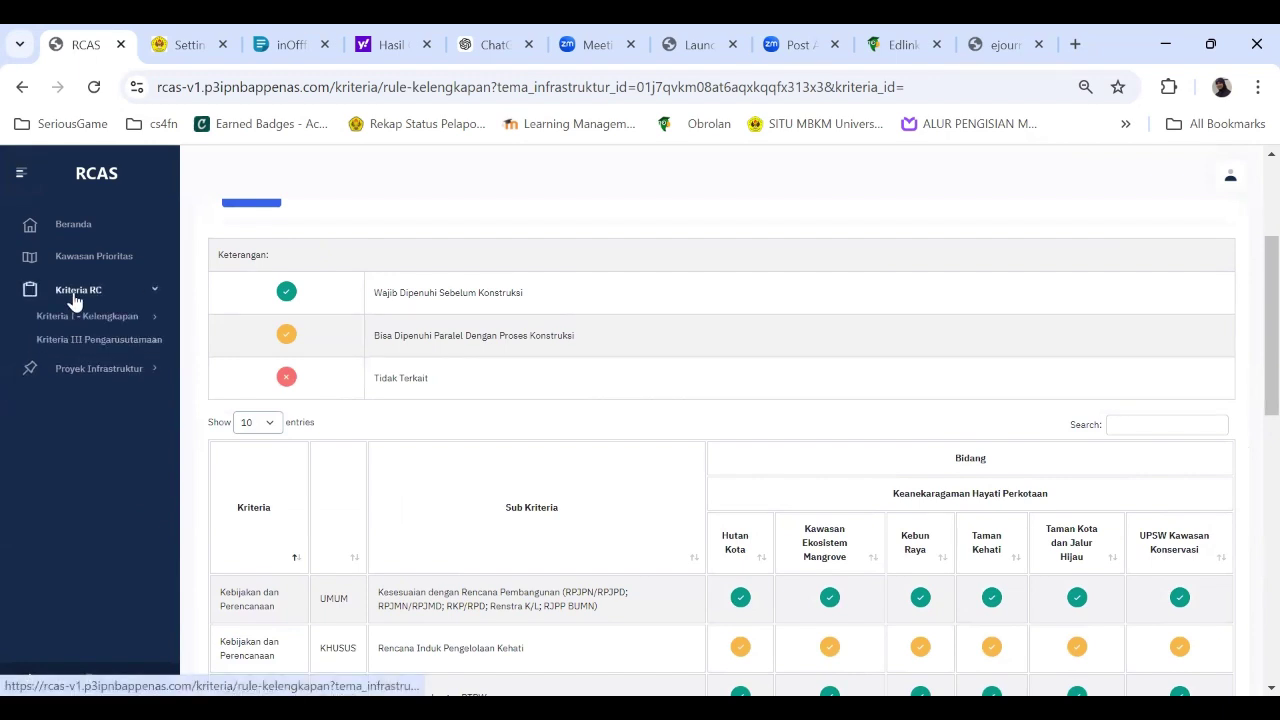
{"action": "left_click", "coordinate": [99, 340]}
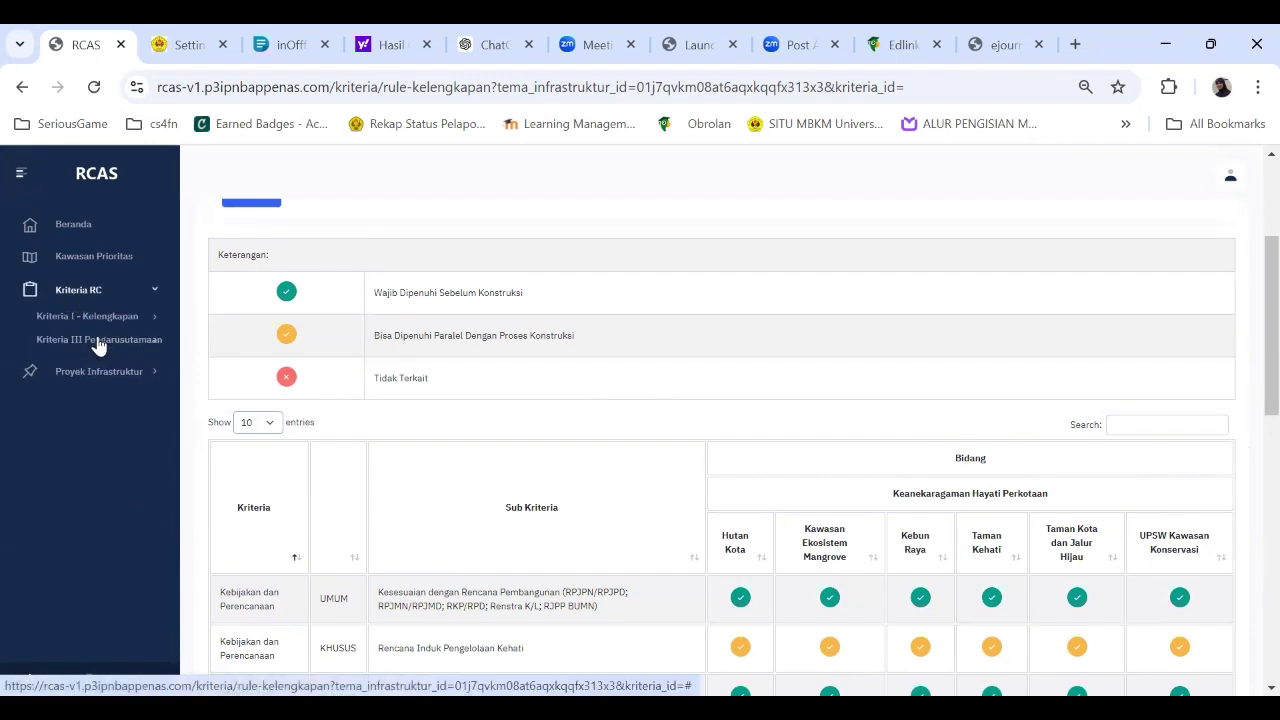
{"action": "left_click", "coordinate": [101, 365]}
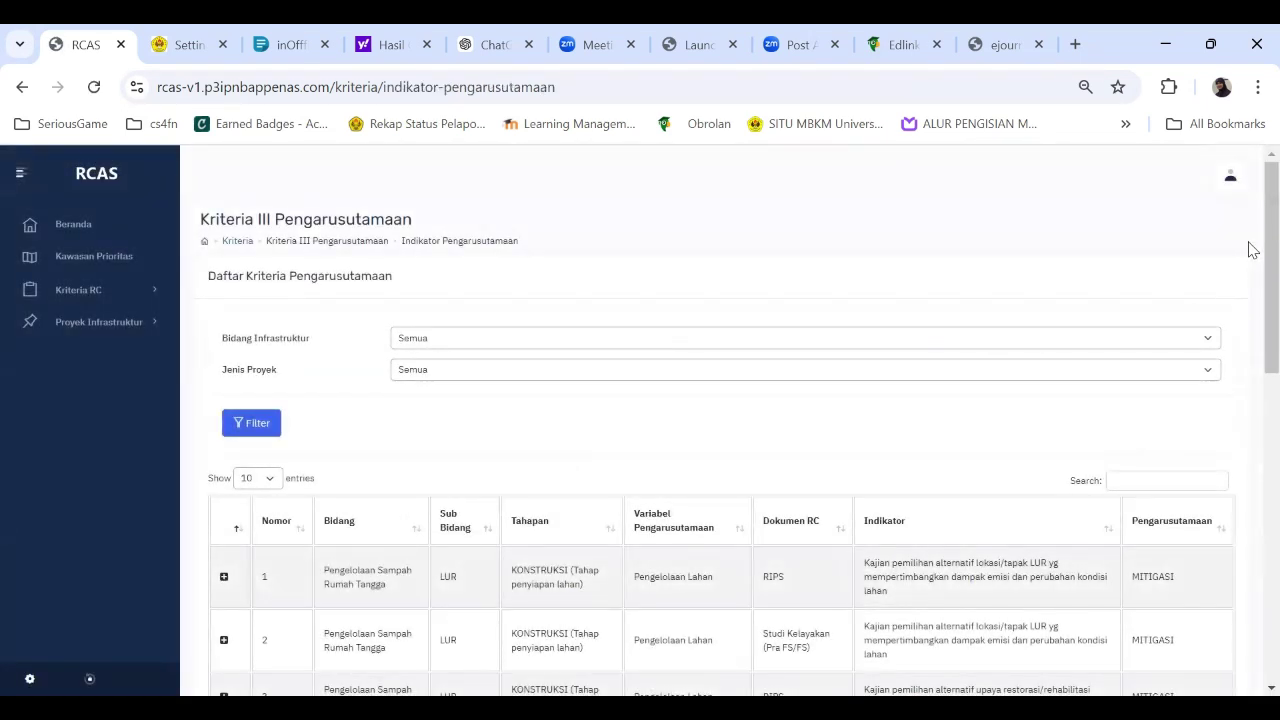
- Filter the Daftar Kriteria Pengarusutamaan by Bidang Infrastruktur "Pengelolaan Sampah Rumah Tangga" and Jenis Proyek "LUR"
{"action": "scroll", "coordinate": [1249, 262], "scroll_direction": "down", "scroll_amount": 1}
{"action": "scroll", "coordinate": [1249, 250], "scroll_direction": "up", "scroll_amount": 1}
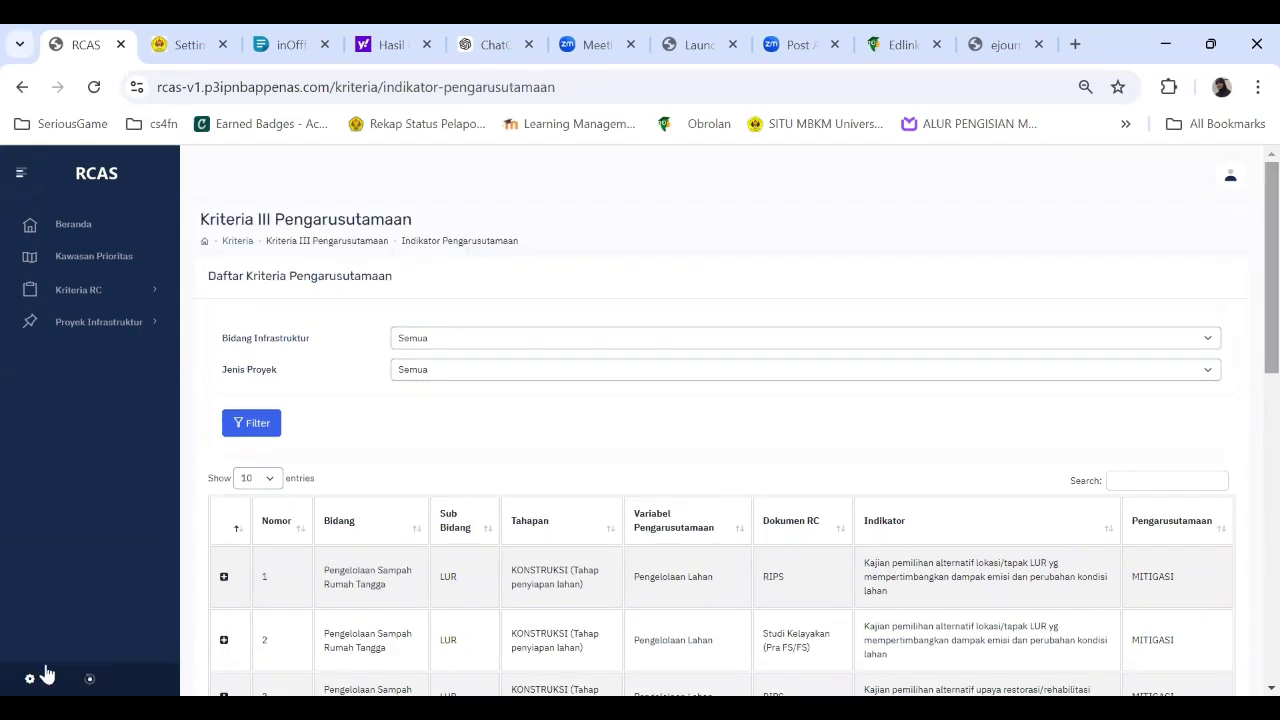
{"action": "left_click", "coordinate": [840, 346]}
{"action": "left_click", "coordinate": [777, 385]}
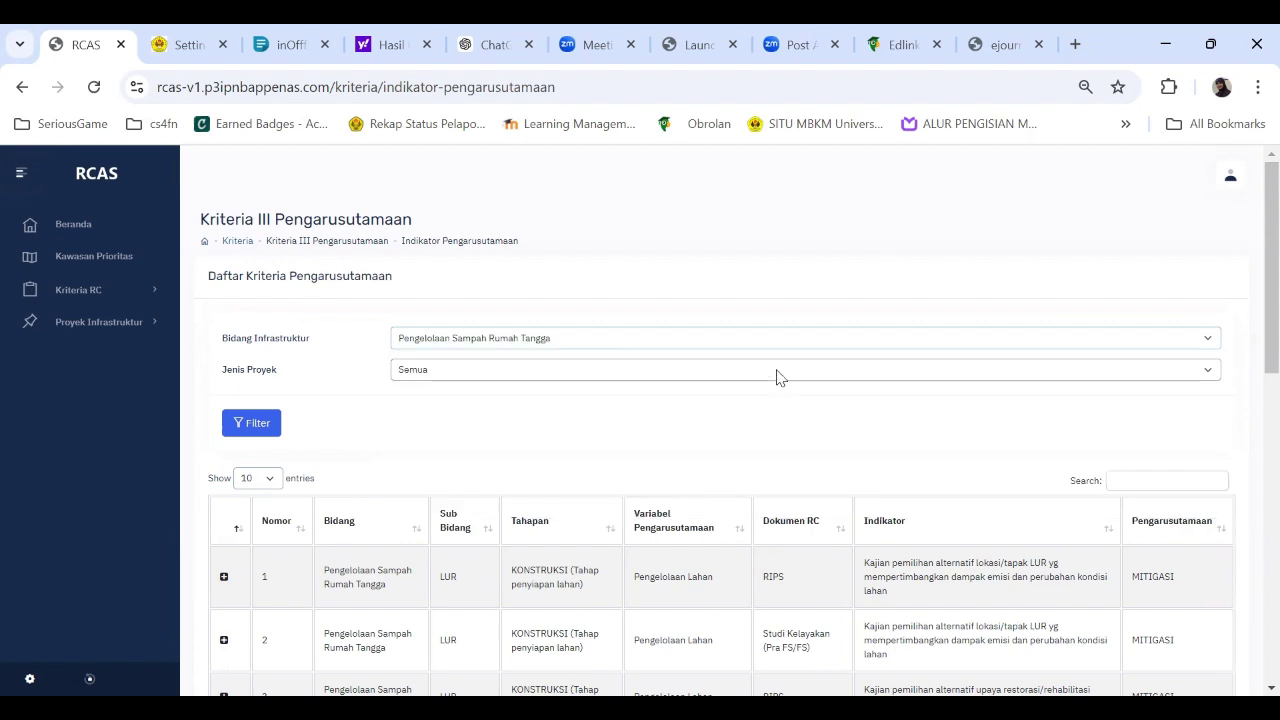
{"action": "left_click", "coordinate": [777, 374]}
{"action": "left_click", "coordinate": [756, 445]}
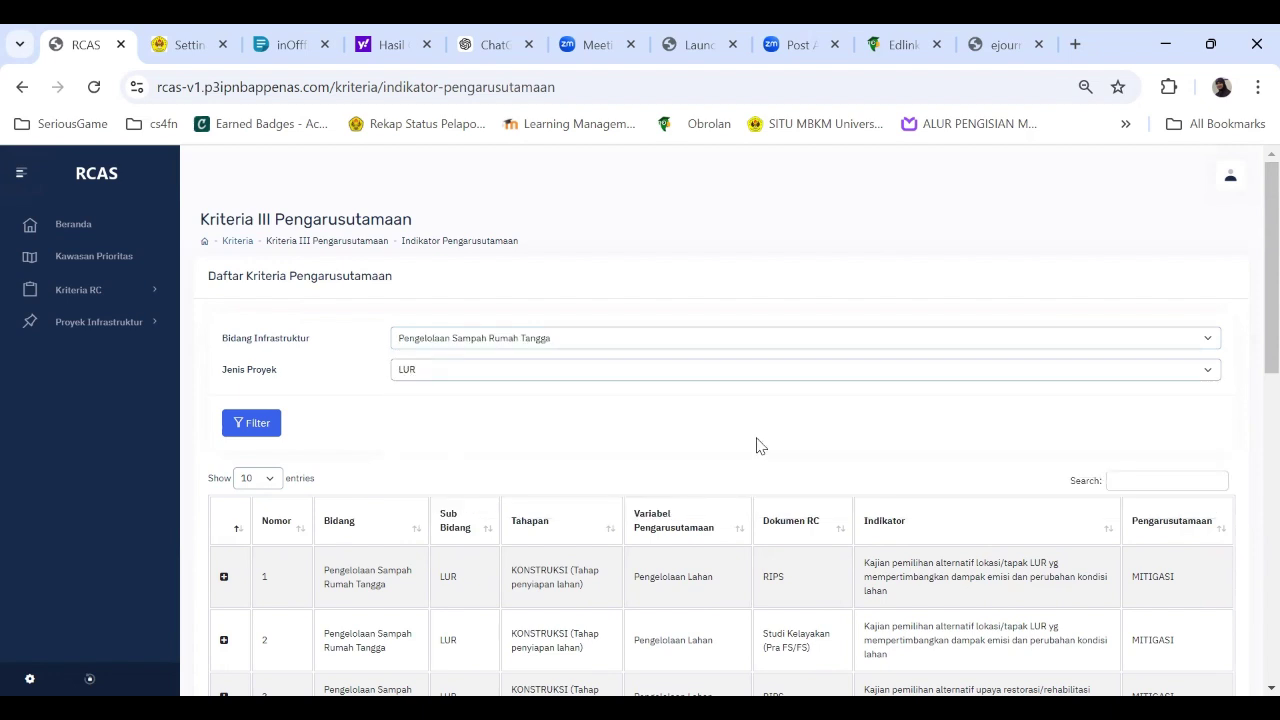
{"action": "left_click", "coordinate": [262, 430]}
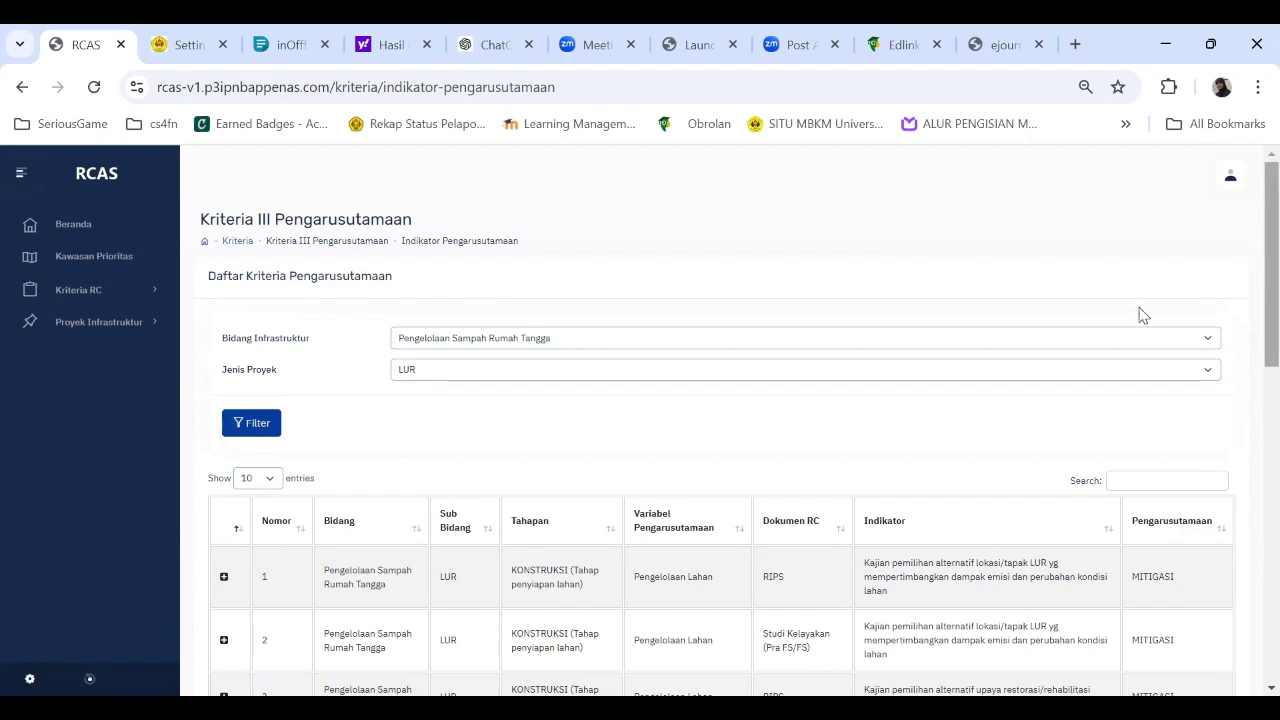
- Copy the Indikator text of entry number 2 and expand that entry to show its parameters and scores
{"action": "scroll", "coordinate": [1249, 251], "scroll_direction": "down", "scroll_amount": 1}
{"action": "scroll", "coordinate": [1253, 330], "scroll_direction": "down", "scroll_amount": 2}
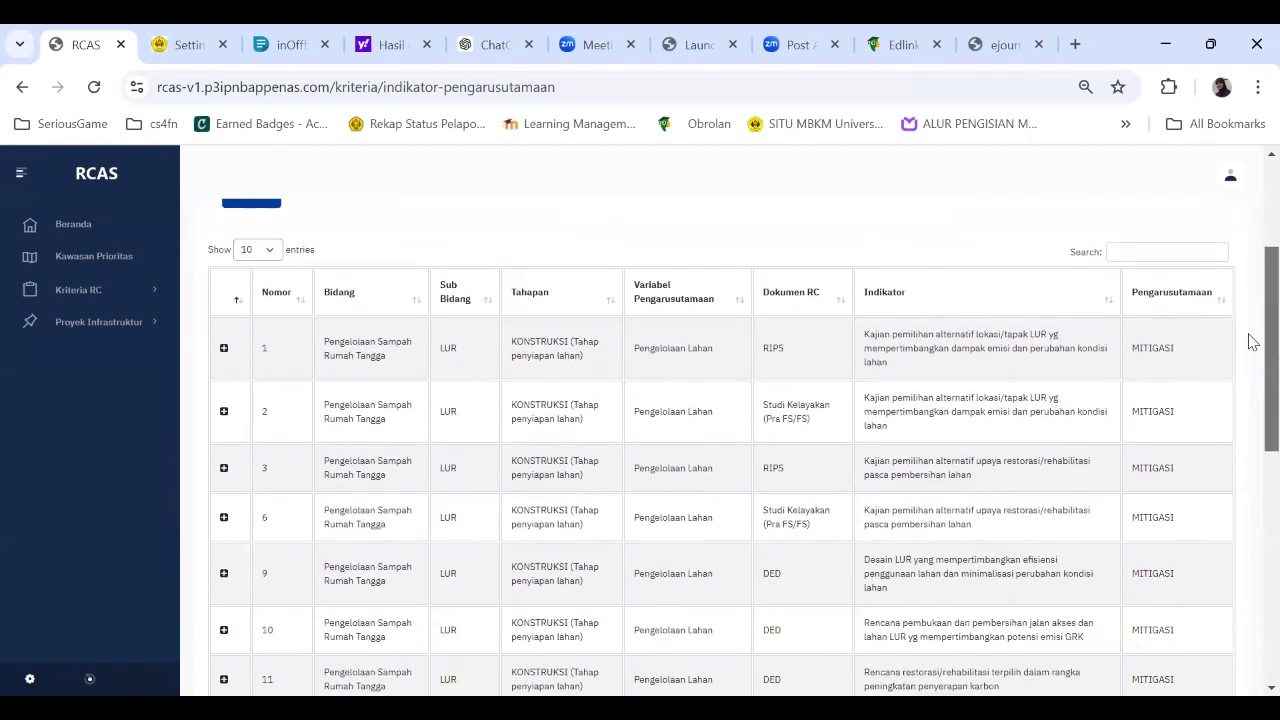
{"action": "scroll", "coordinate": [1250, 352], "scroll_direction": "down", "scroll_amount": 1}
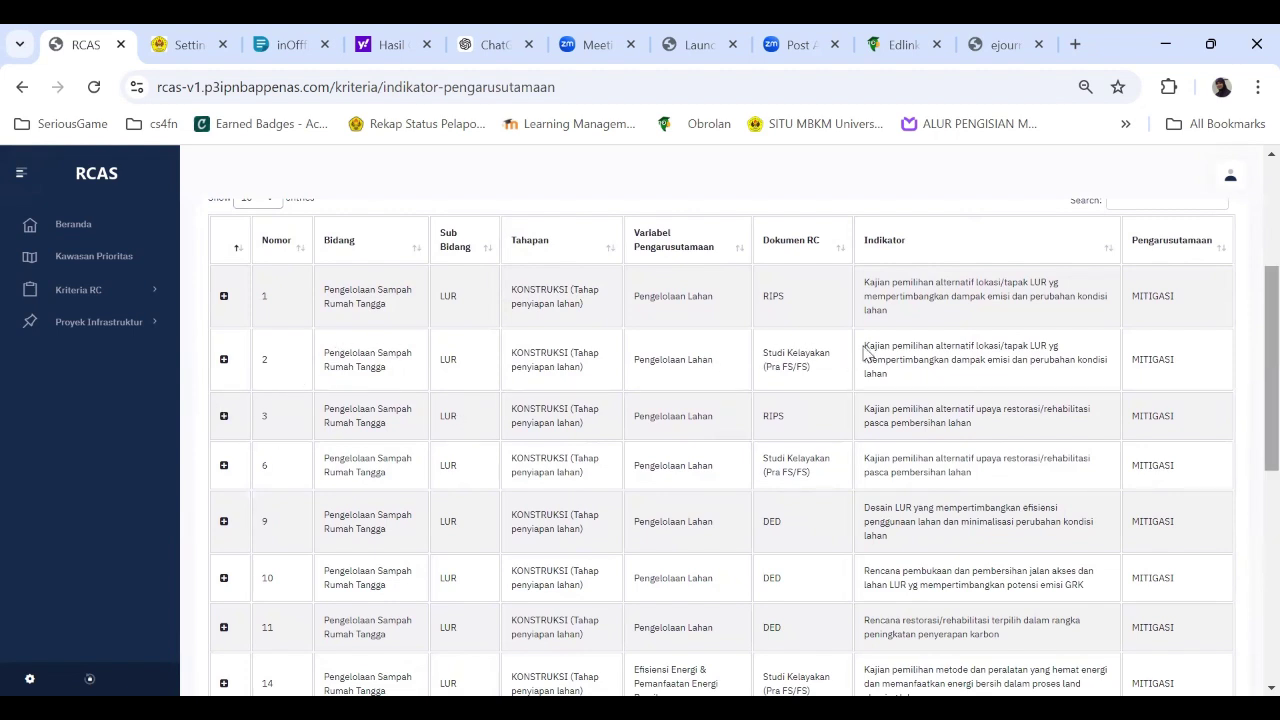
{"action": "left_click_drag", "start_coordinate": [858, 350], "coordinate": [930, 377]}
{"action": "key", "text": "ctrl+c"}
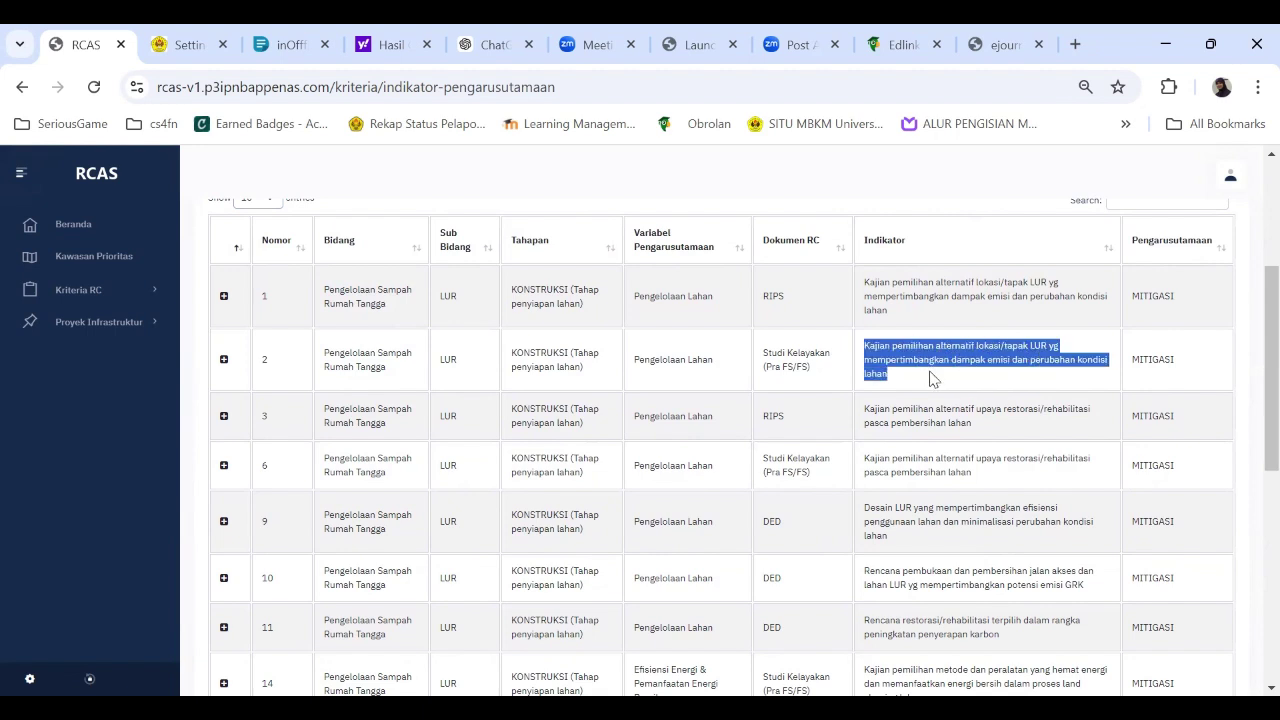
{"action": "left_click", "coordinate": [224, 360]}
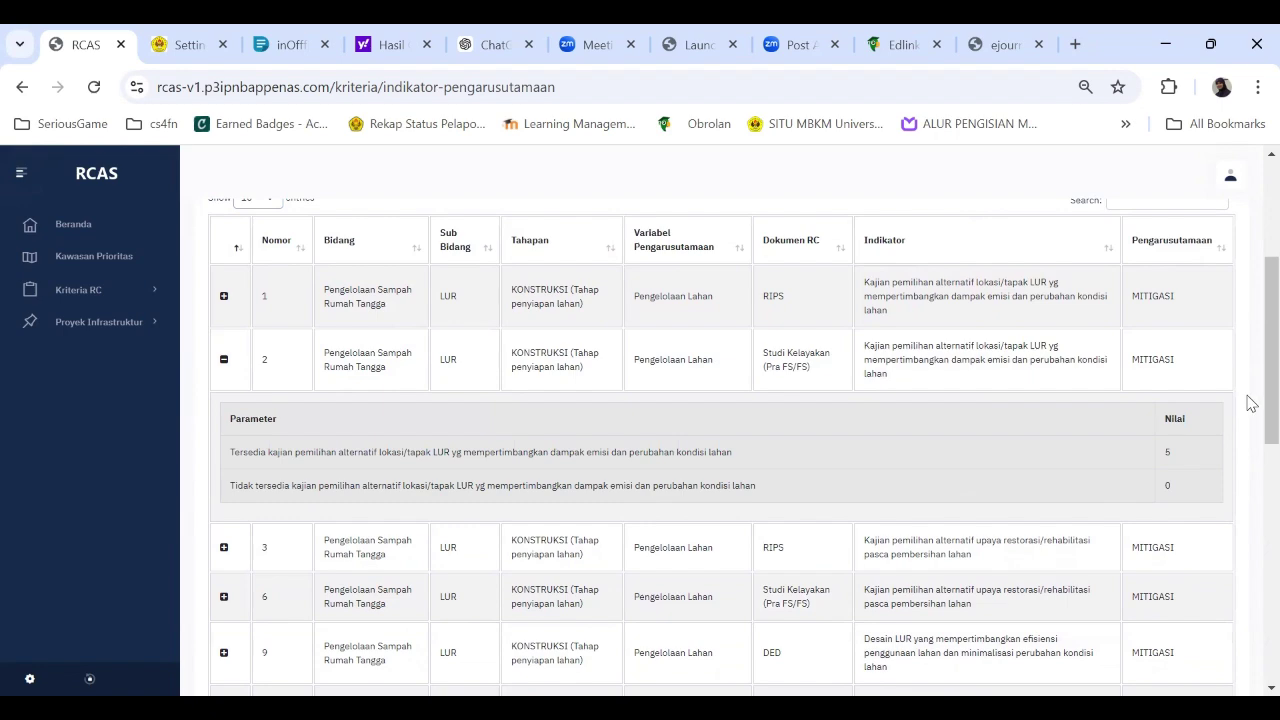
- Start a new FGD comment below the indicator list with the commenter's full name and "Cilaki 45" as the Asal Instansi
{"action": "left_click_drag", "start_coordinate": [1252, 350], "coordinate": [1254, 611]}
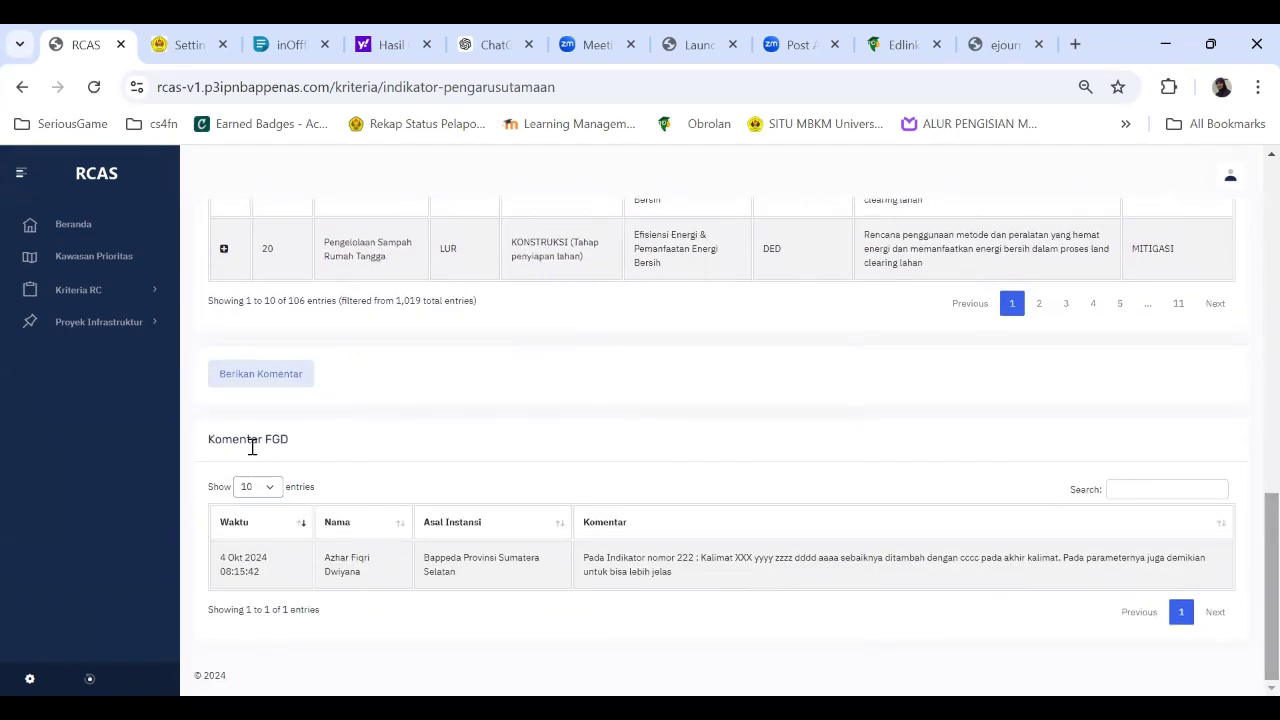
{"action": "left_click", "coordinate": [249, 377]}
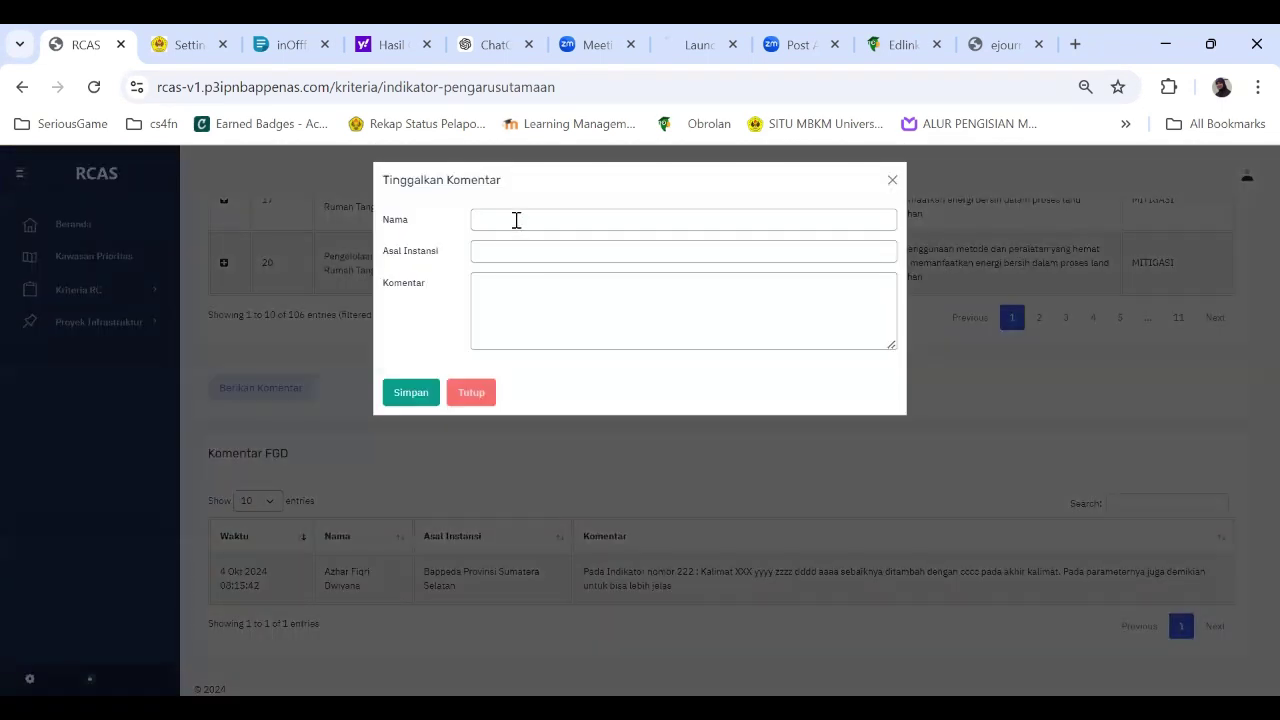
{"action": "left_click", "coordinate": [514, 221]}
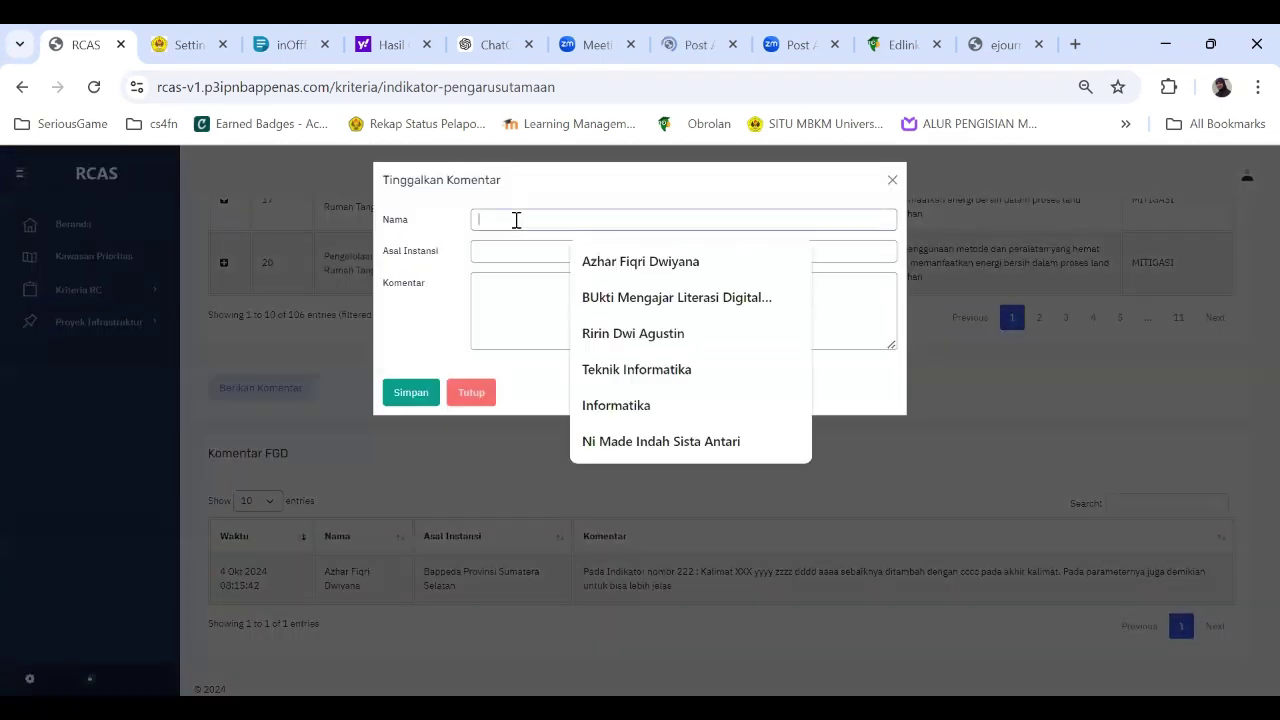
{"action": "left_click", "coordinate": [630, 342]}
{"action": "left_click", "coordinate": [540, 257]}
{"action": "type", "text": "Cilaki"}
- Begin the comment with "Pada Indikator Bidang Pengelolaan Sampah Rumah Tangga Subbidang LUR nomor 2 ," and paste the copied indicator text on a new line
{"action": "left_click", "coordinate": [560, 306]}
{"action": "type", "text": "Pada Indikator Bidang Pengel"}
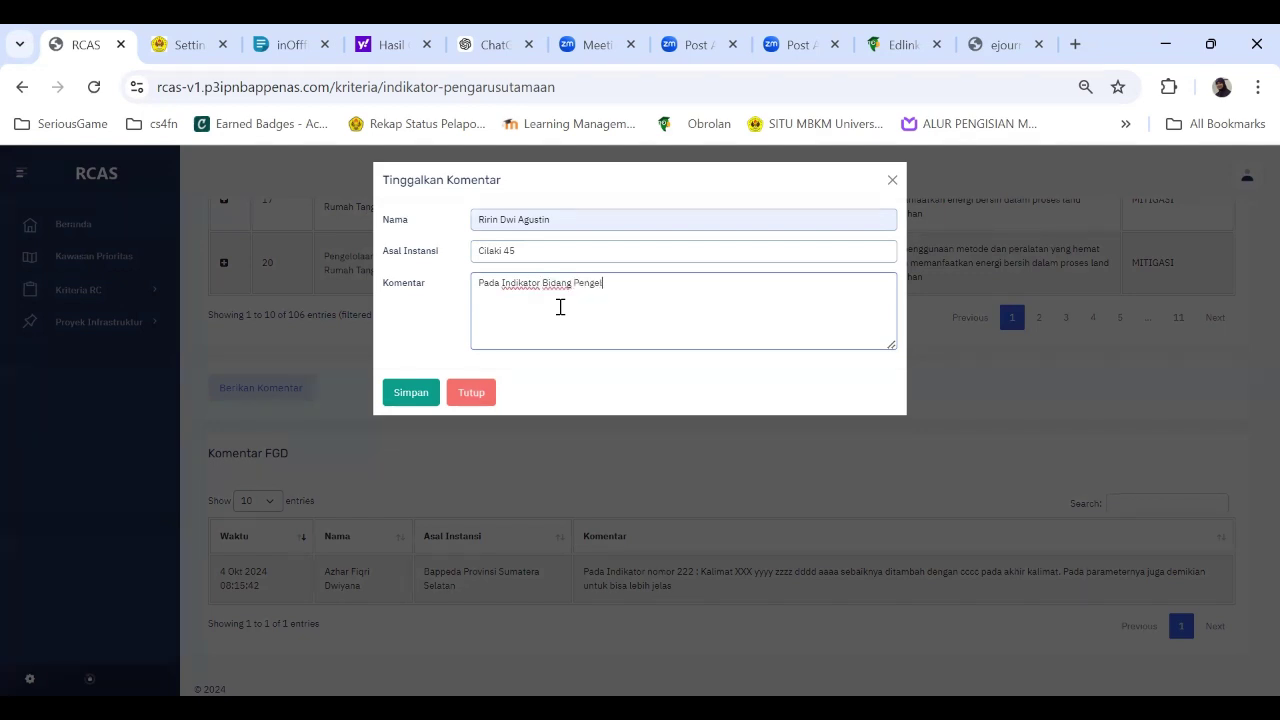
{"action": "type", "text": "an Sambah Rumah Tangga"}
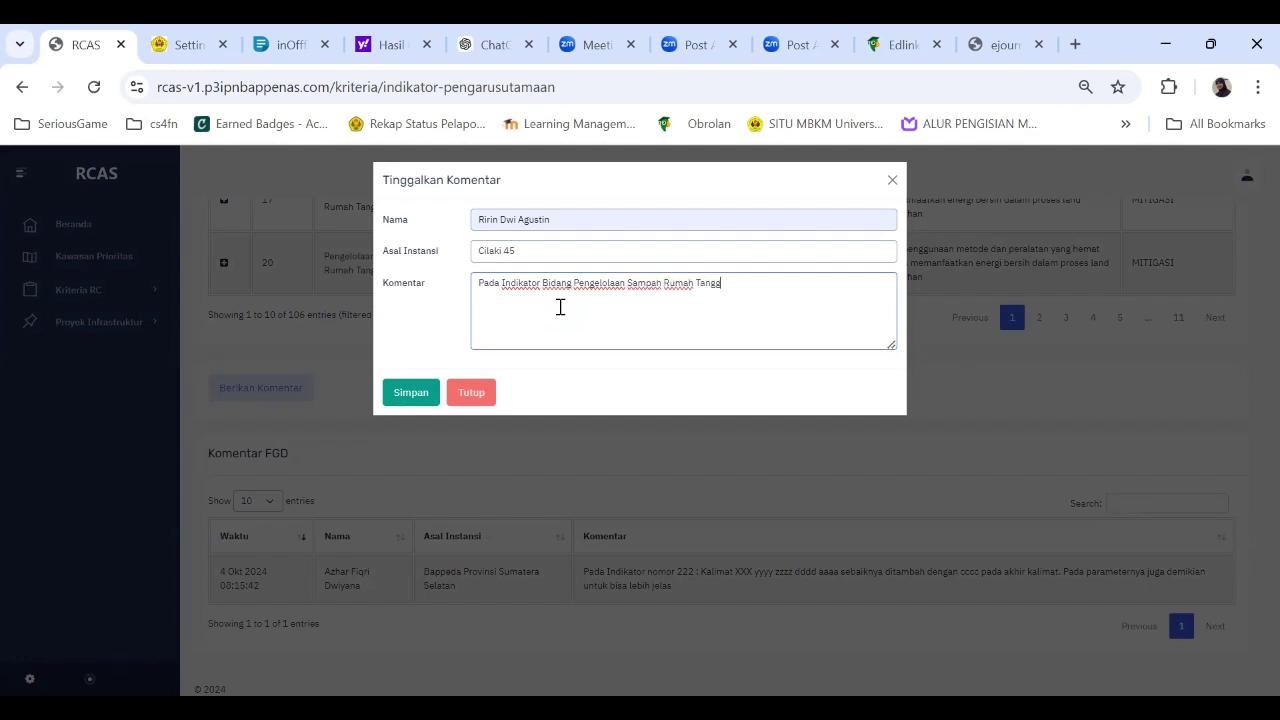
{"action": "type", "text": " Subbidang LUR nomor 2 ,"}
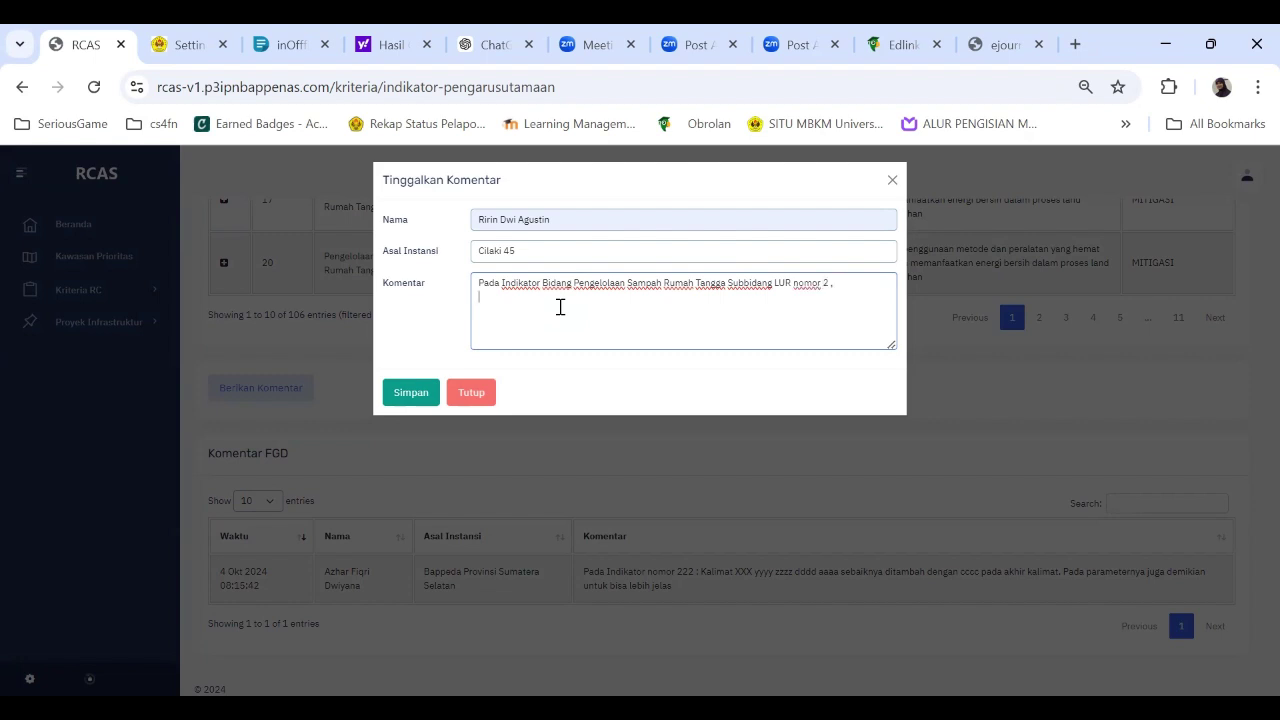
{"action": "key", "text": "Return"}
{"action": "key", "text": "ctrl+v"}
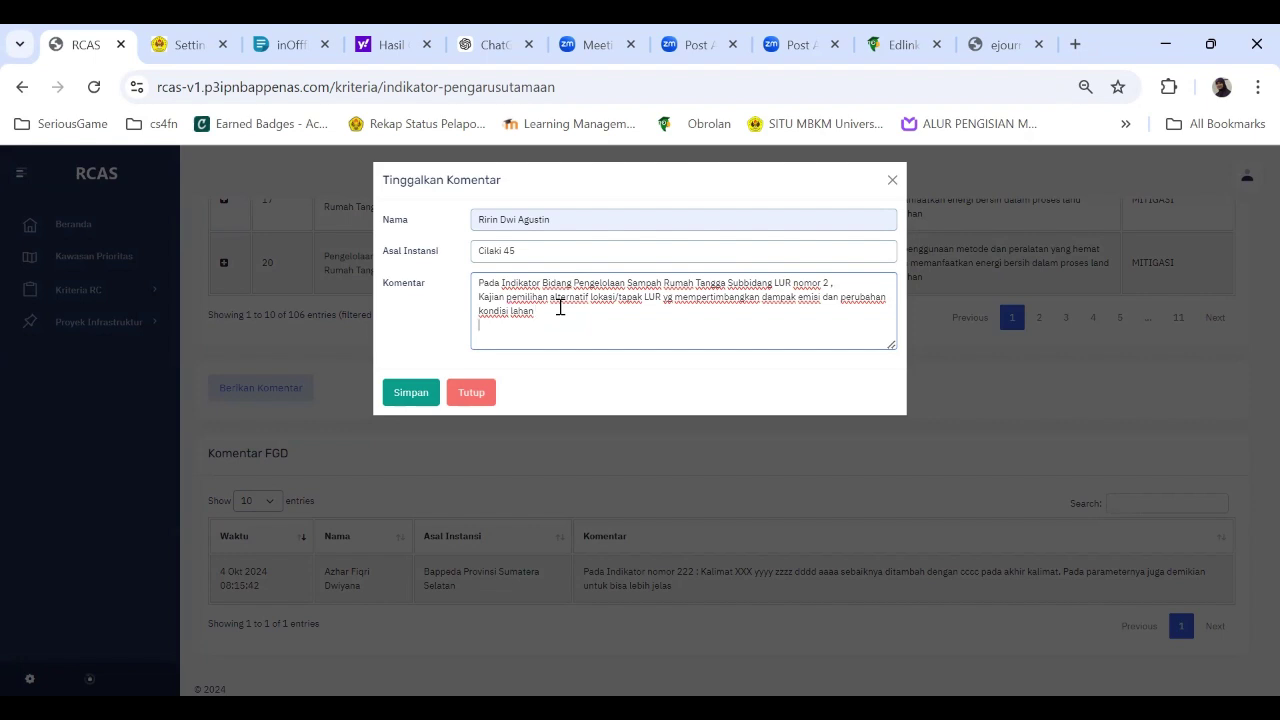
- Finish the comment on a new line with "lebih baik ditambah 1 parameter lagi yang skornya 3" and save it
{"action": "key", "text": "Return"}
{"action": "type", "text": "lebih baik ditambah 1 parameter"}
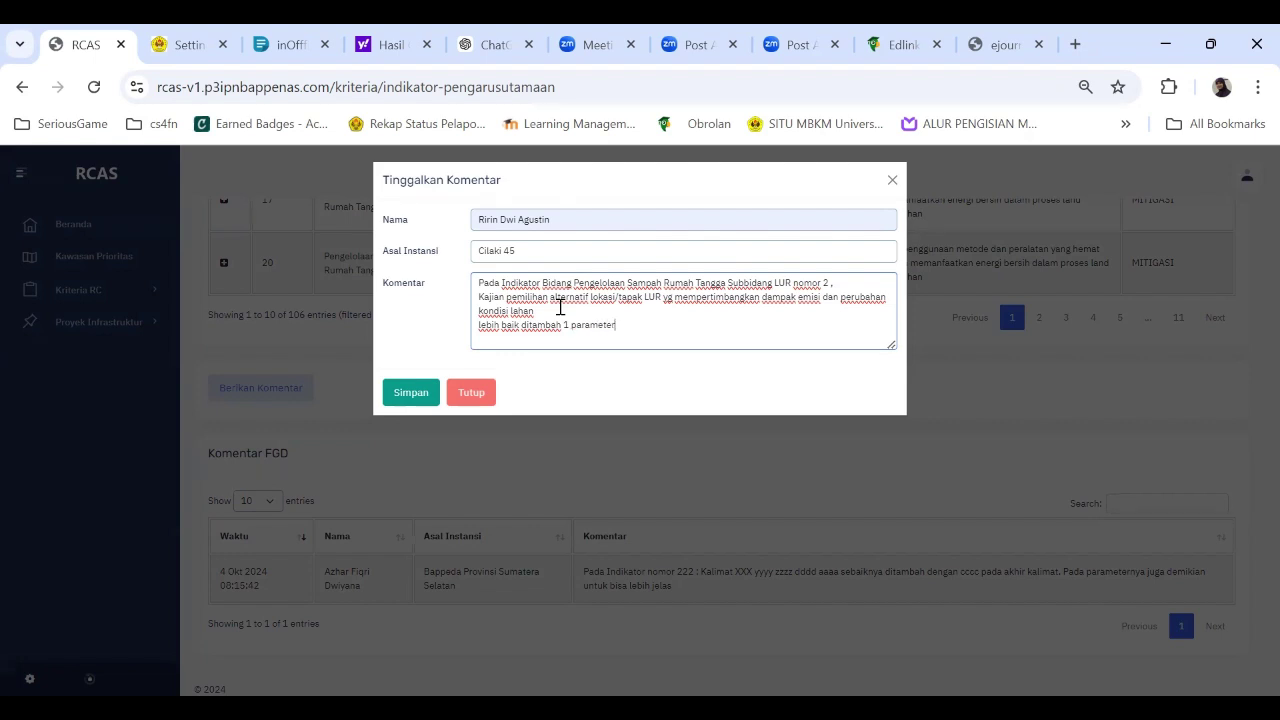
{"action": "type", "text": "i yang skornya 3"}
{"action": "left_click", "coordinate": [419, 397]}
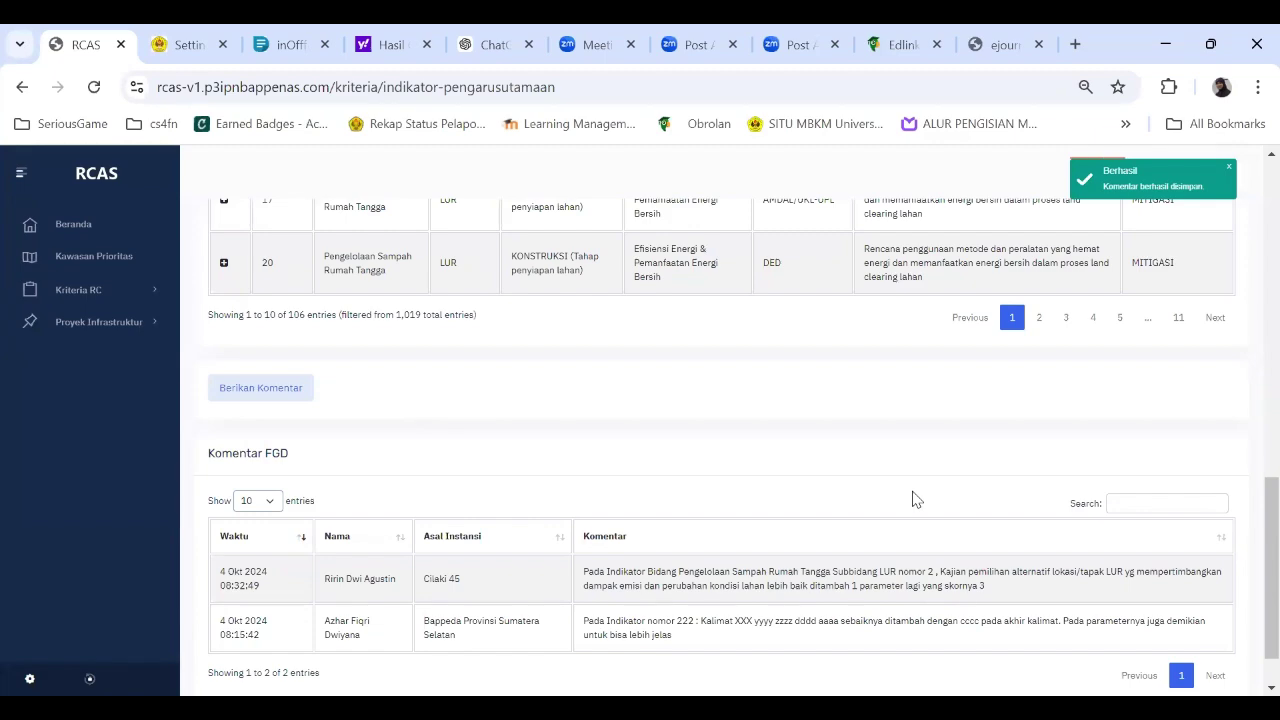
- Log out of the current RCAS account
{"action": "scroll", "coordinate": [650, 363], "scroll_direction": "up", "scroll_amount": 2}
{"action": "left_click_drag", "start_coordinate": [1249, 460], "coordinate": [1229, 177]}
{"action": "left_click", "coordinate": [1232, 180]}
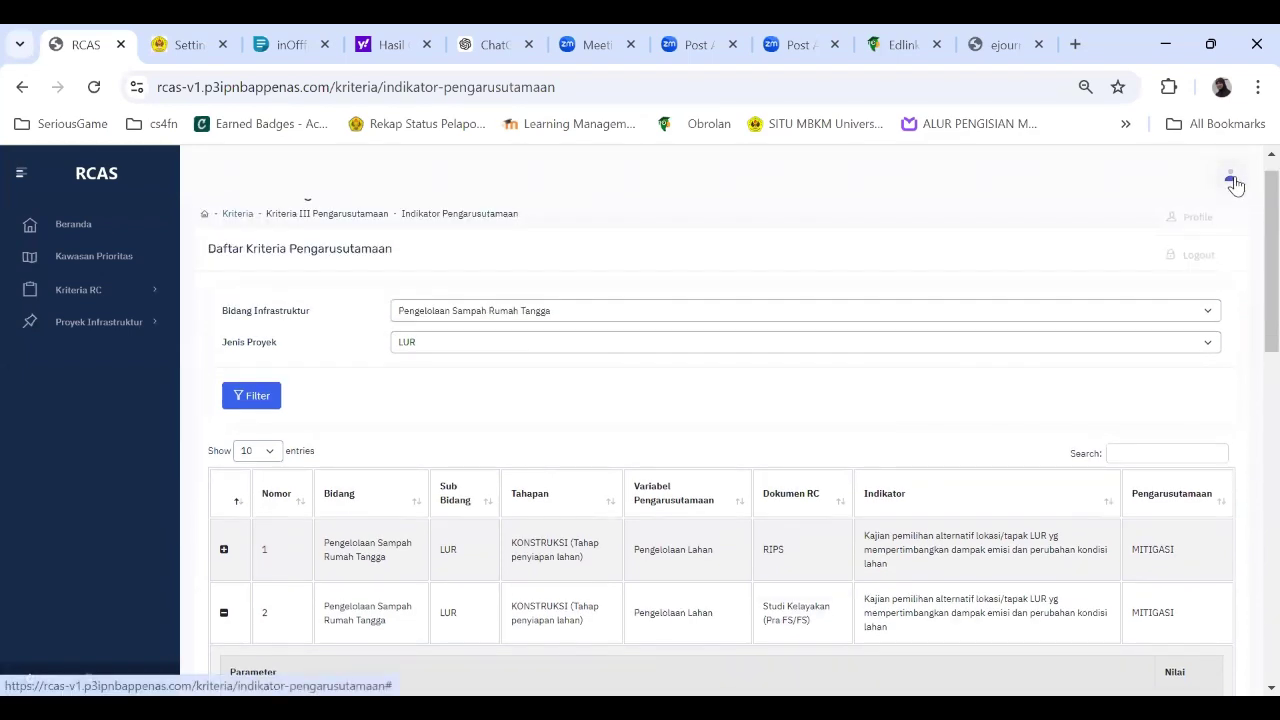
{"action": "left_click", "coordinate": [1199, 259]}
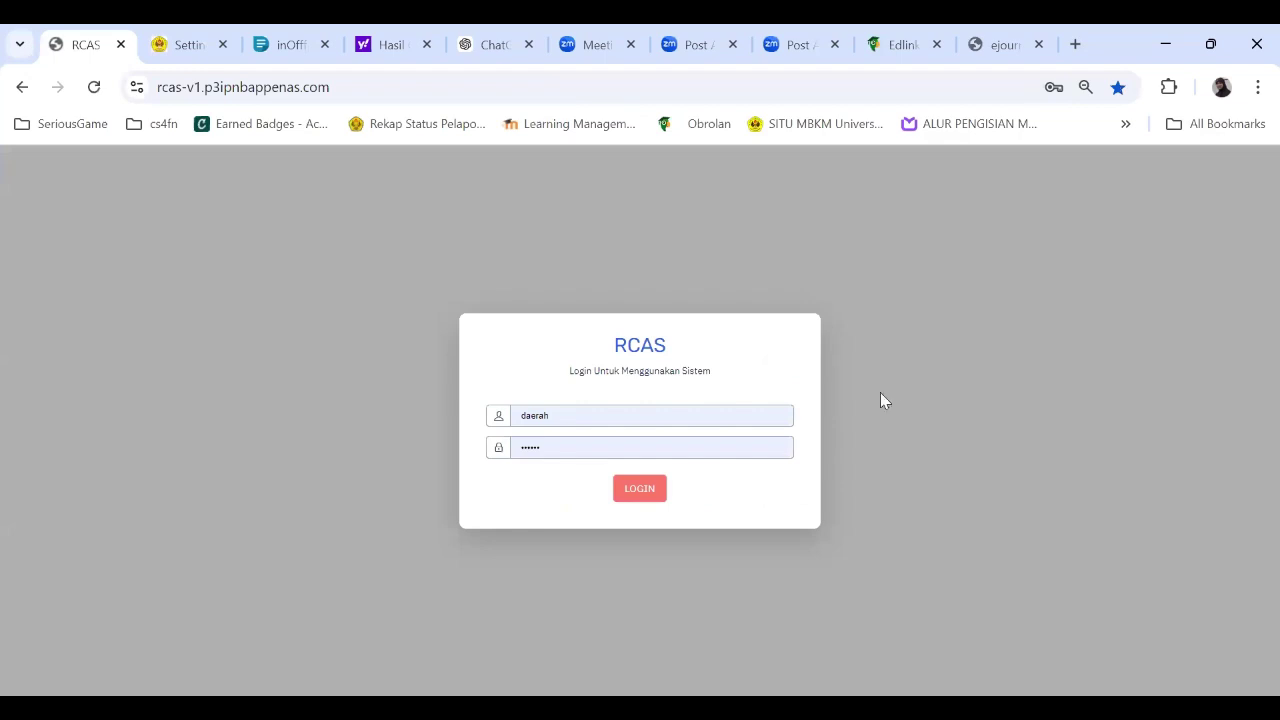
- Log in with the saved admin username and password, and dismiss the browser's password check prompt
{"action": "left_click", "coordinate": [560, 420]}
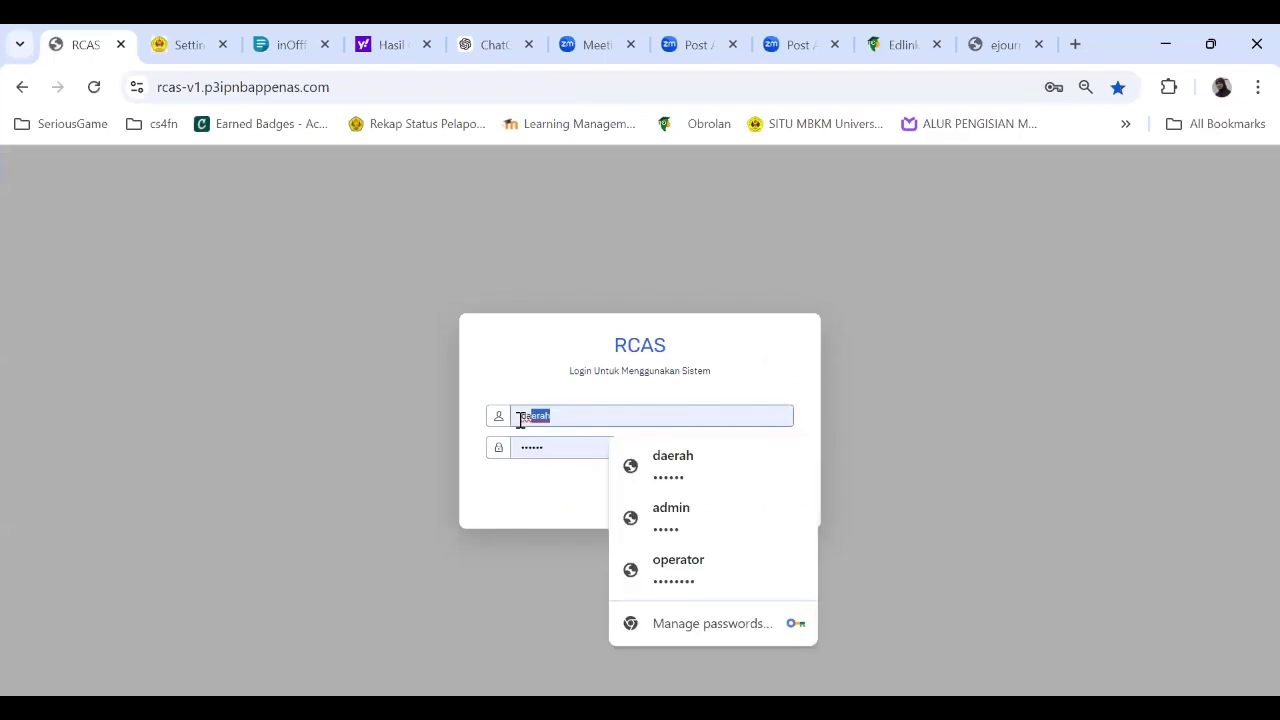
{"action": "left_click", "coordinate": [659, 515]}
{"action": "left_click", "coordinate": [638, 490]}
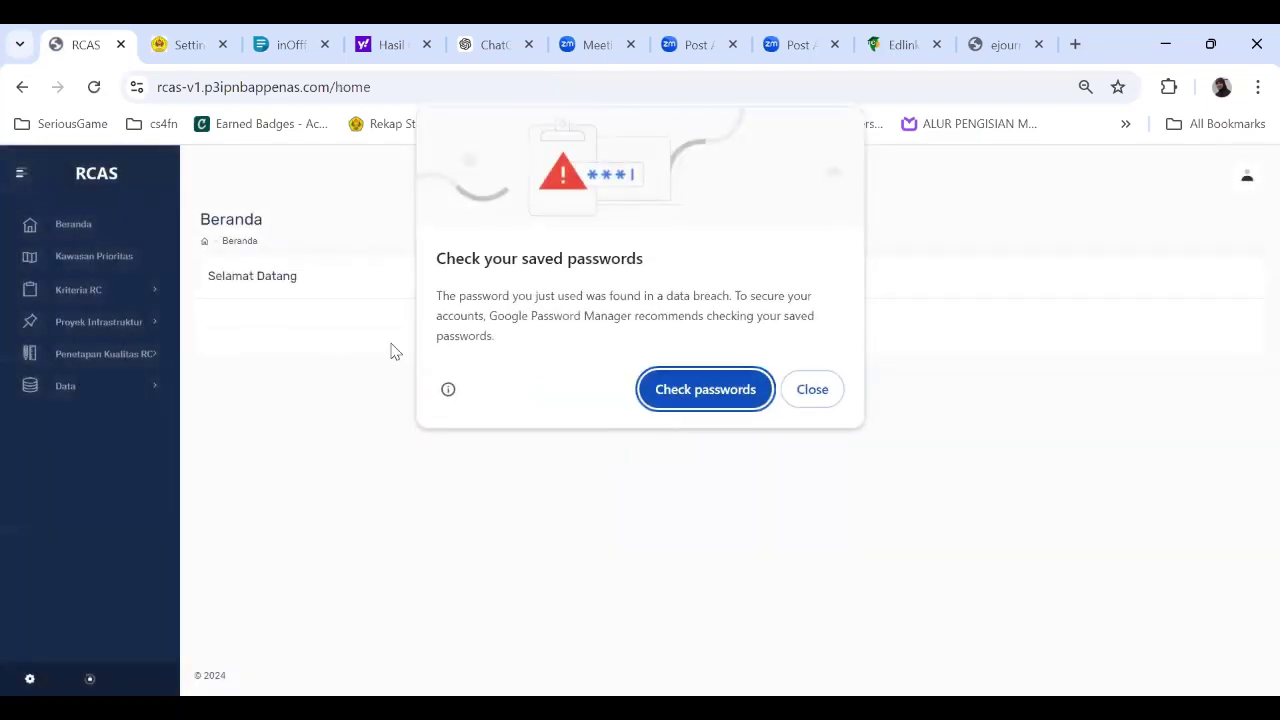
{"action": "left_click", "coordinate": [802, 400]}
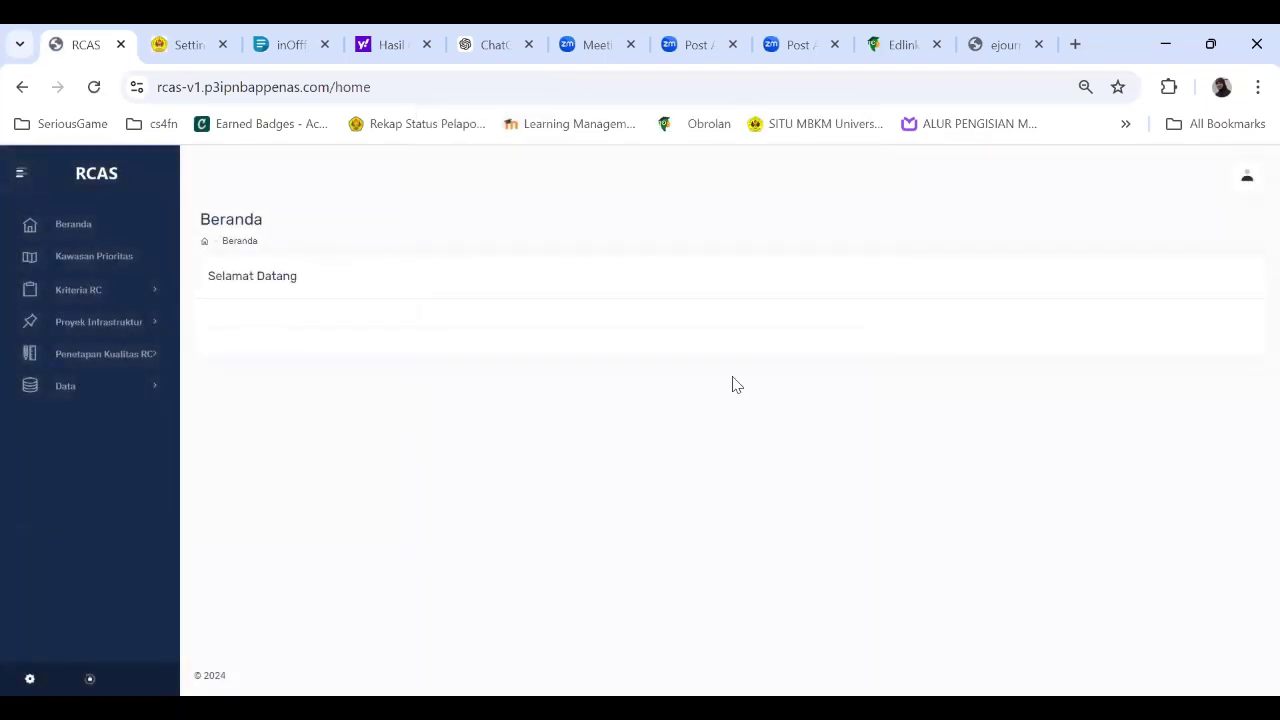
- Open the Kriteria Pengarusutamaan page under Kriteria III and filter it by Bidang Infrastruktur "Pengelolaan Sampah Rumah Tangga"
{"action": "left_click", "coordinate": [80, 296]}
{"action": "left_click", "coordinate": [87, 343]}
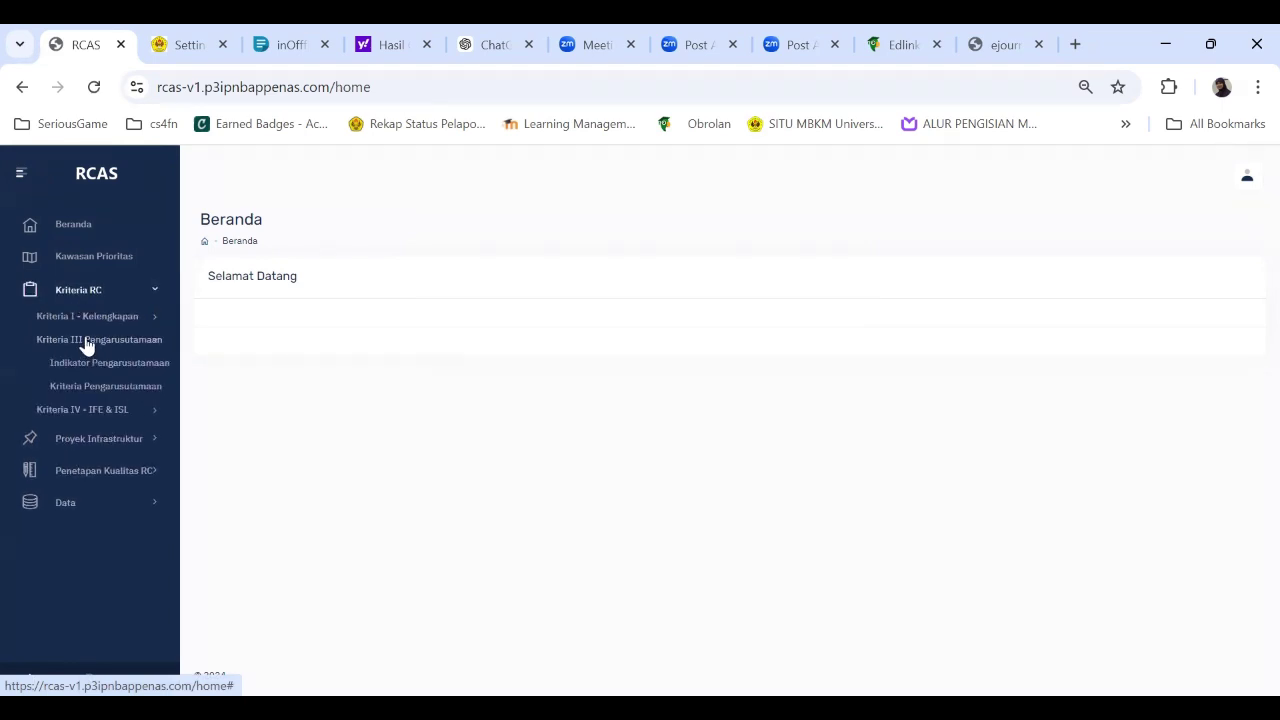
{"action": "left_click", "coordinate": [120, 390]}
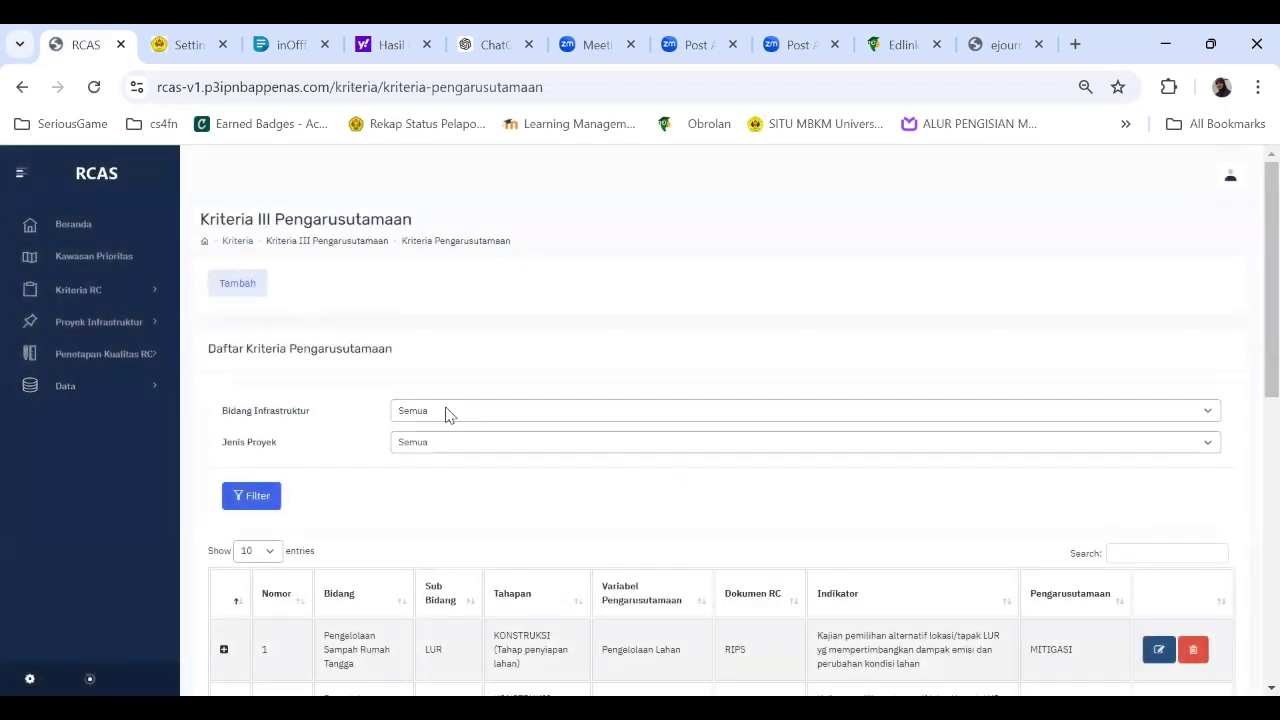
{"action": "left_click", "coordinate": [450, 414]}
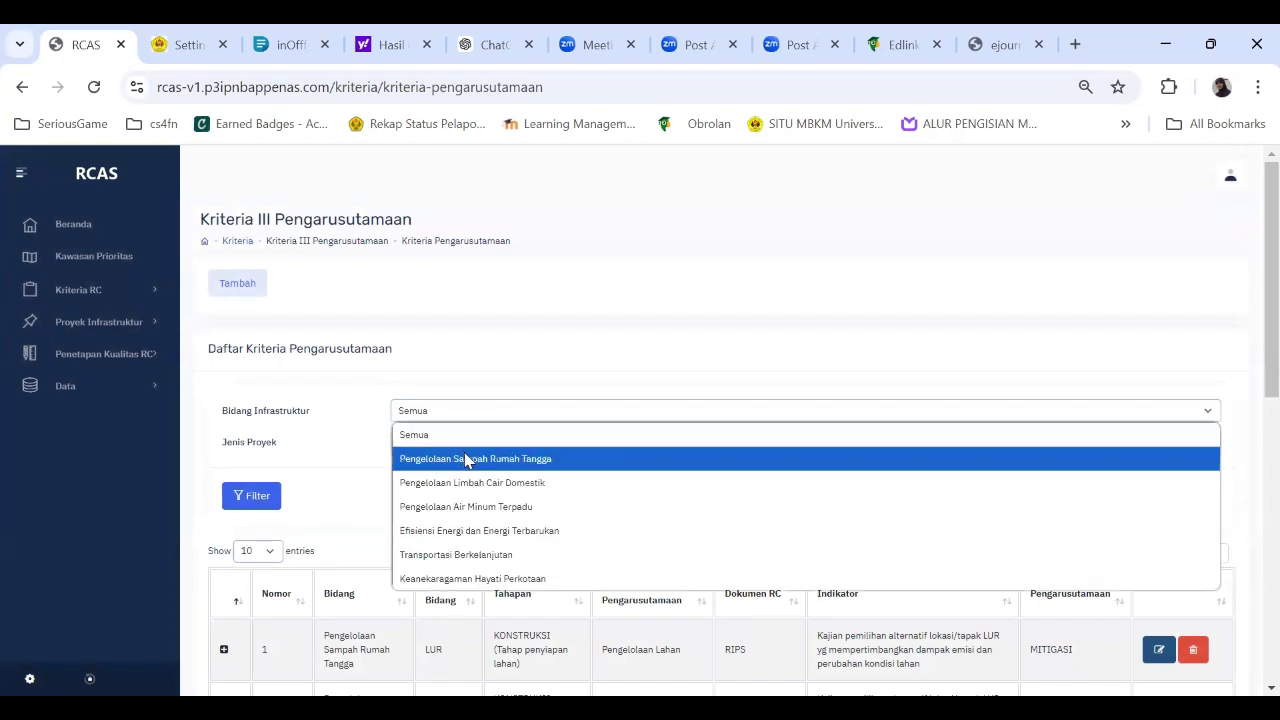
{"action": "left_click", "coordinate": [467, 460]}
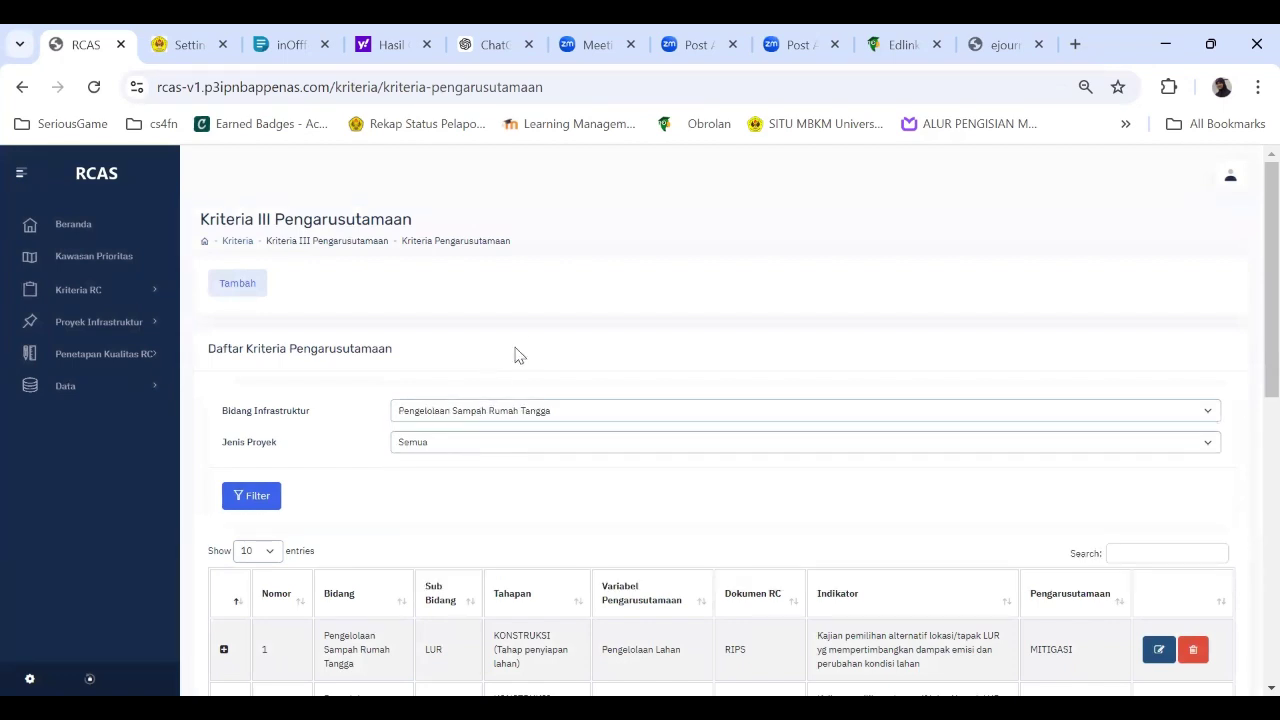
{"action": "left_click", "coordinate": [245, 505]}
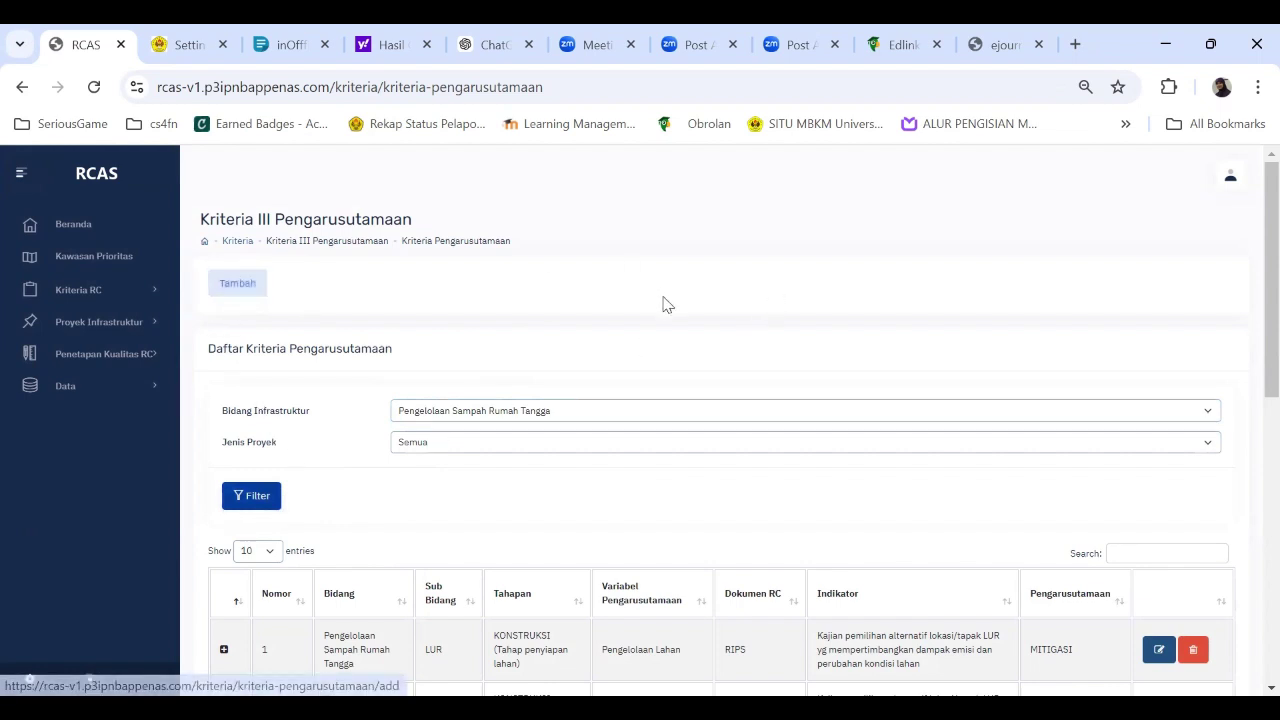
- Open criterion number 2 (sub bidang LUR) for editing and review its fields, parameters and values
{"action": "scroll", "coordinate": [663, 300], "scroll_direction": "down", "scroll_amount": 2}
{"action": "scroll", "coordinate": [665, 305], "scroll_direction": "down", "scroll_amount": 4}
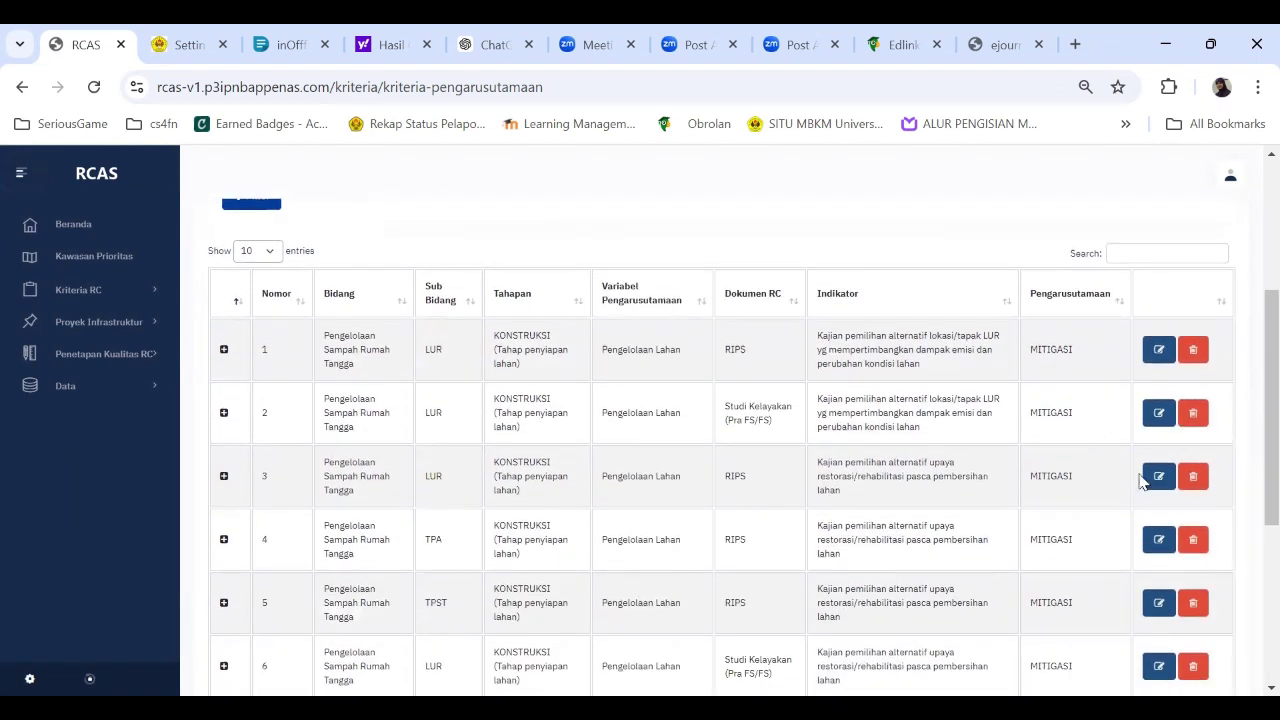
{"action": "left_click", "coordinate": [1159, 416]}
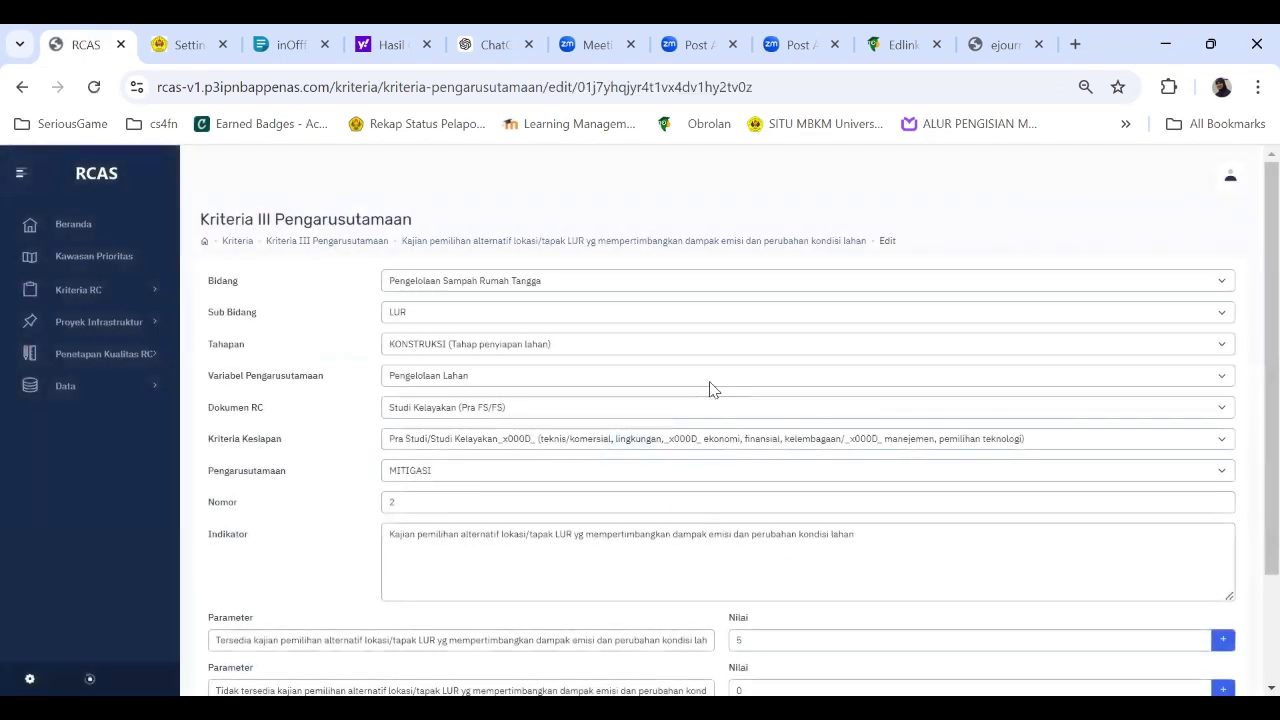
{"action": "scroll", "coordinate": [712, 388], "scroll_direction": "down", "scroll_amount": 2}
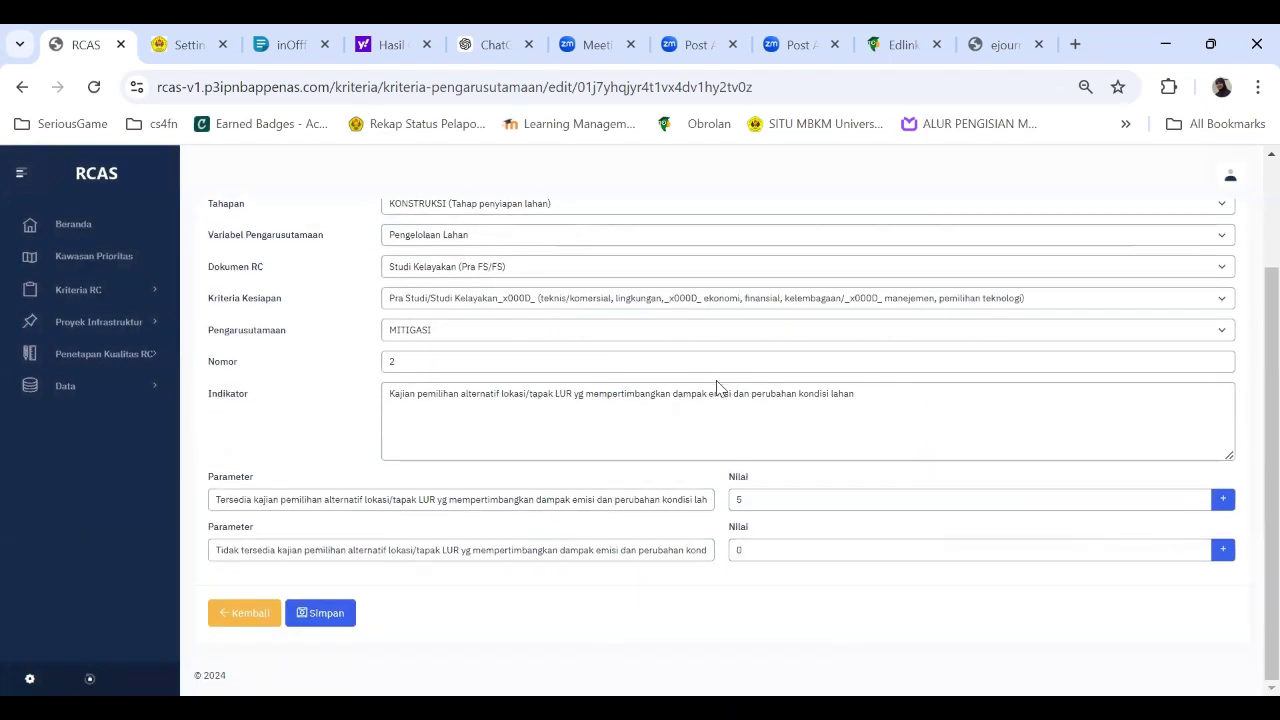
{"action": "scroll", "coordinate": [716, 388], "scroll_direction": "up", "scroll_amount": 2}
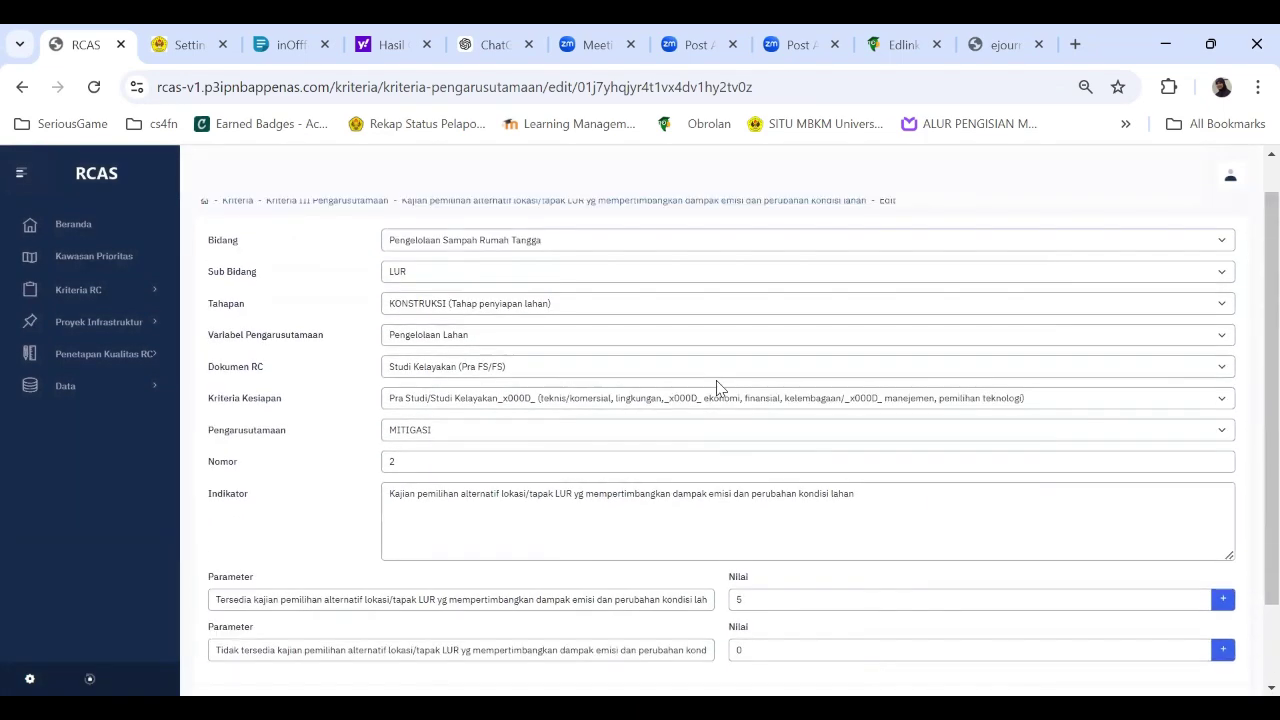
{"action": "scroll", "coordinate": [716, 388], "scroll_direction": "down", "scroll_amount": 2}
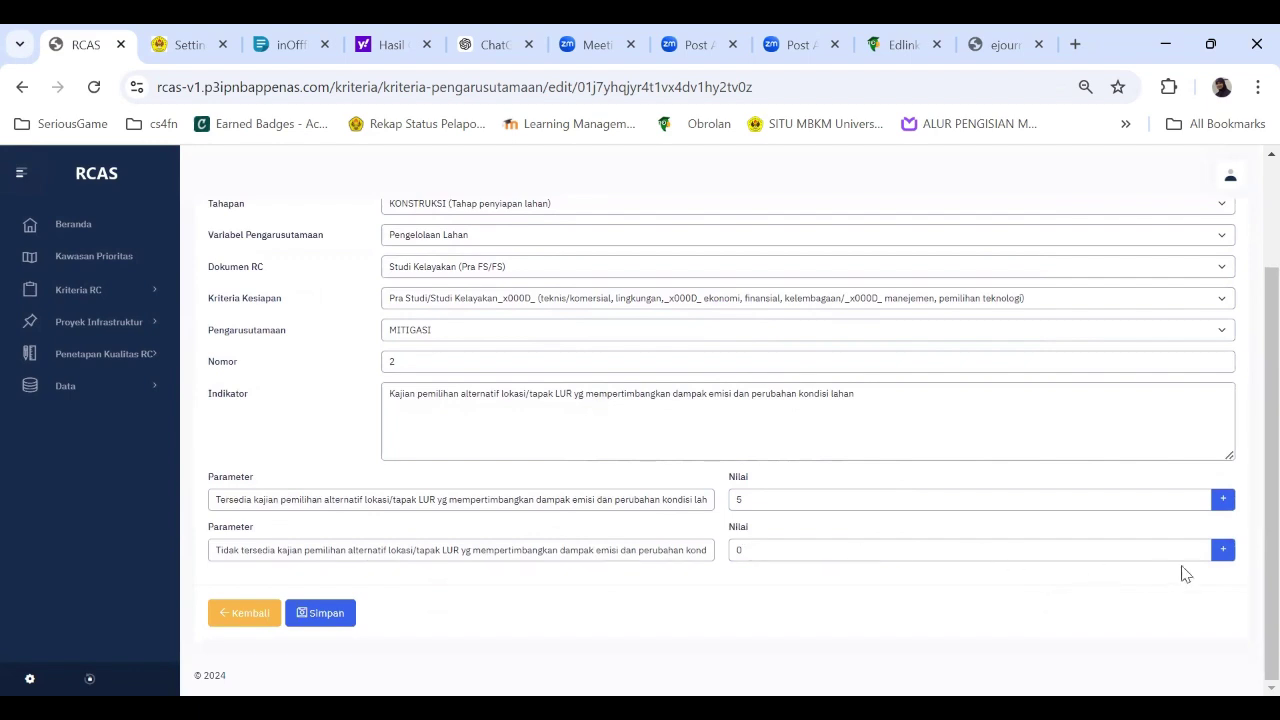
- Add a parameter row after the first parameter of the criterion and enter "test Tambah Parameter" as its text
{"action": "left_click", "coordinate": [1221, 502]}
{"action": "left_click", "coordinate": [407, 552]}
{"action": "type", "text": "test Tamb"}
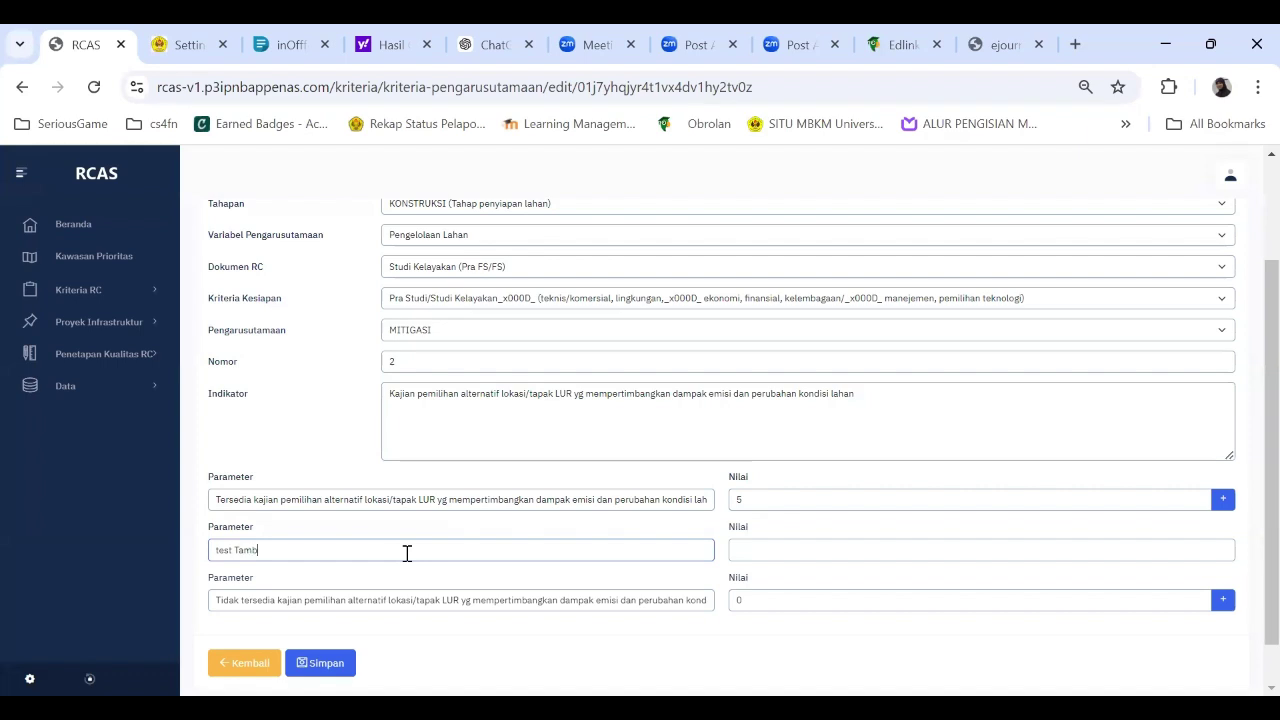
{"action": "type", "text": "ah Parameter"}
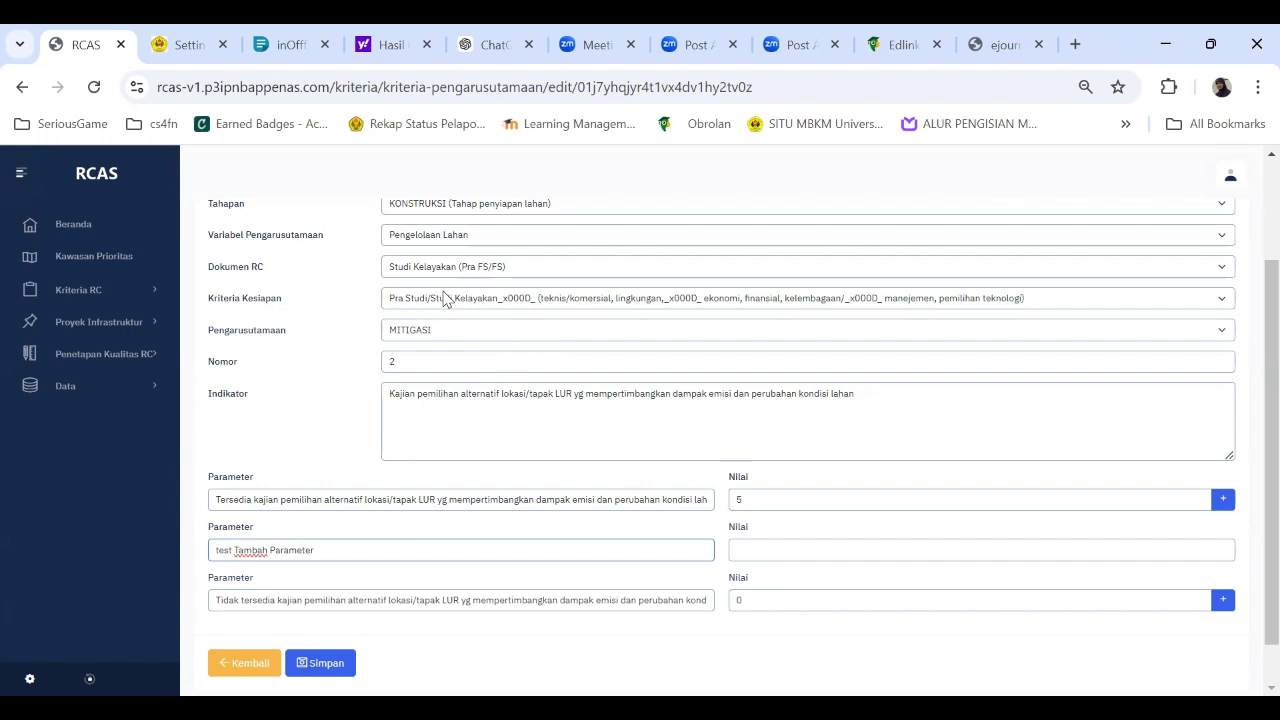
{"action": "left_click", "coordinate": [447, 300]}
{"action": "left_click", "coordinate": [551, 234]}
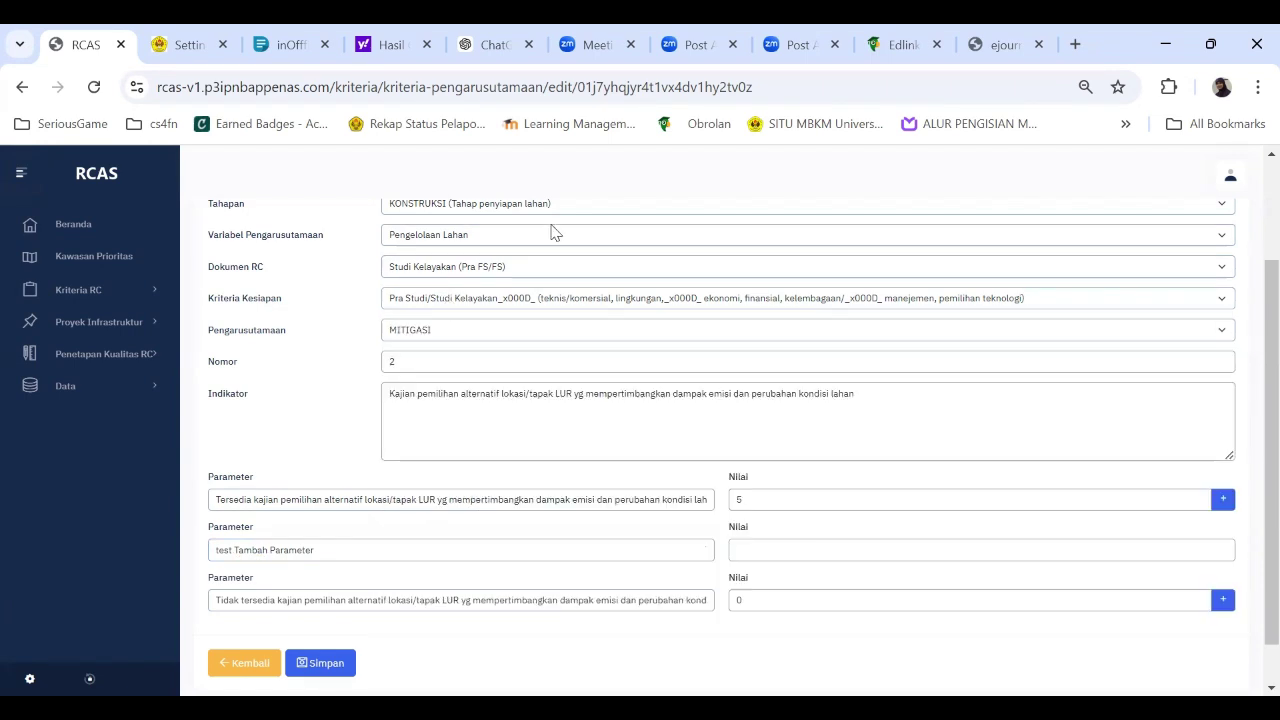
- Extend the criterion's Indikator text with "Terdapatnya" at its start and "pada Dokumen RC terkait" at its end
{"action": "scroll", "coordinate": [551, 231], "scroll_direction": "up", "scroll_amount": 1}
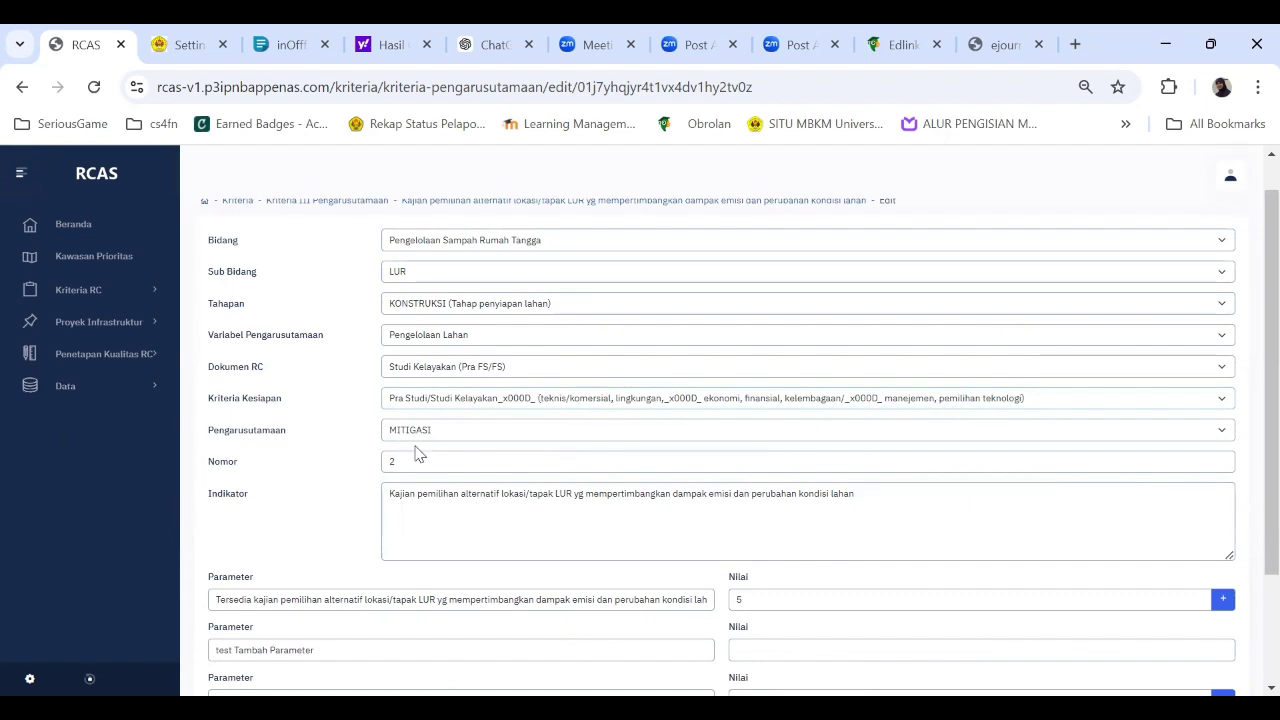
{"action": "left_click", "coordinate": [437, 513]}
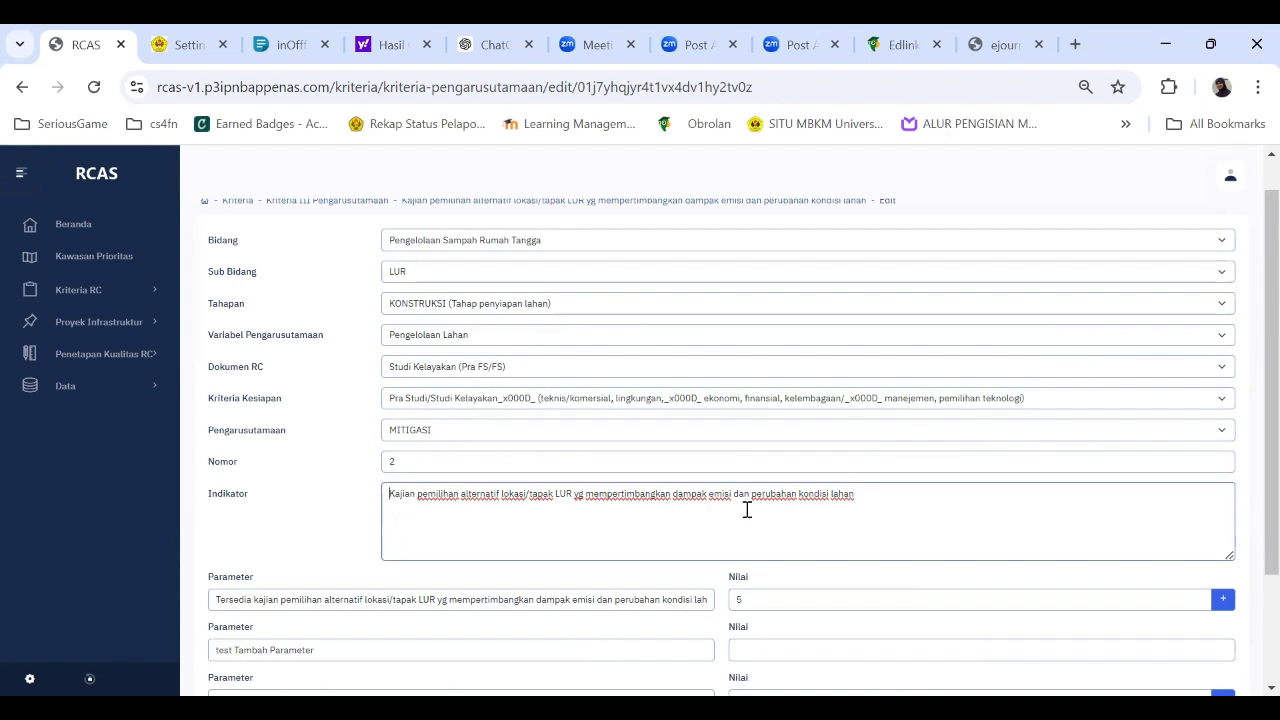
{"action": "left_click", "coordinate": [902, 493]}
{"action": "key", "text": "Home"}
{"action": "type", "text": "Terdapa"}
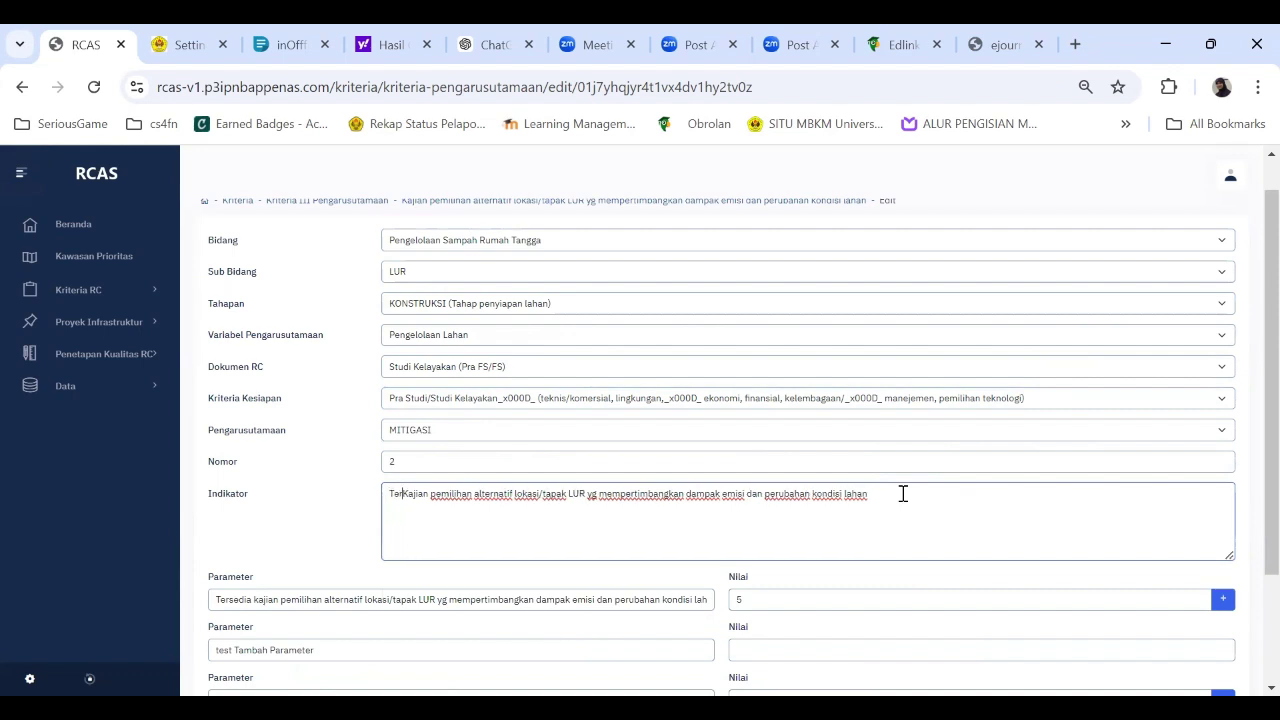
{"action": "type", "text": "tnya"}
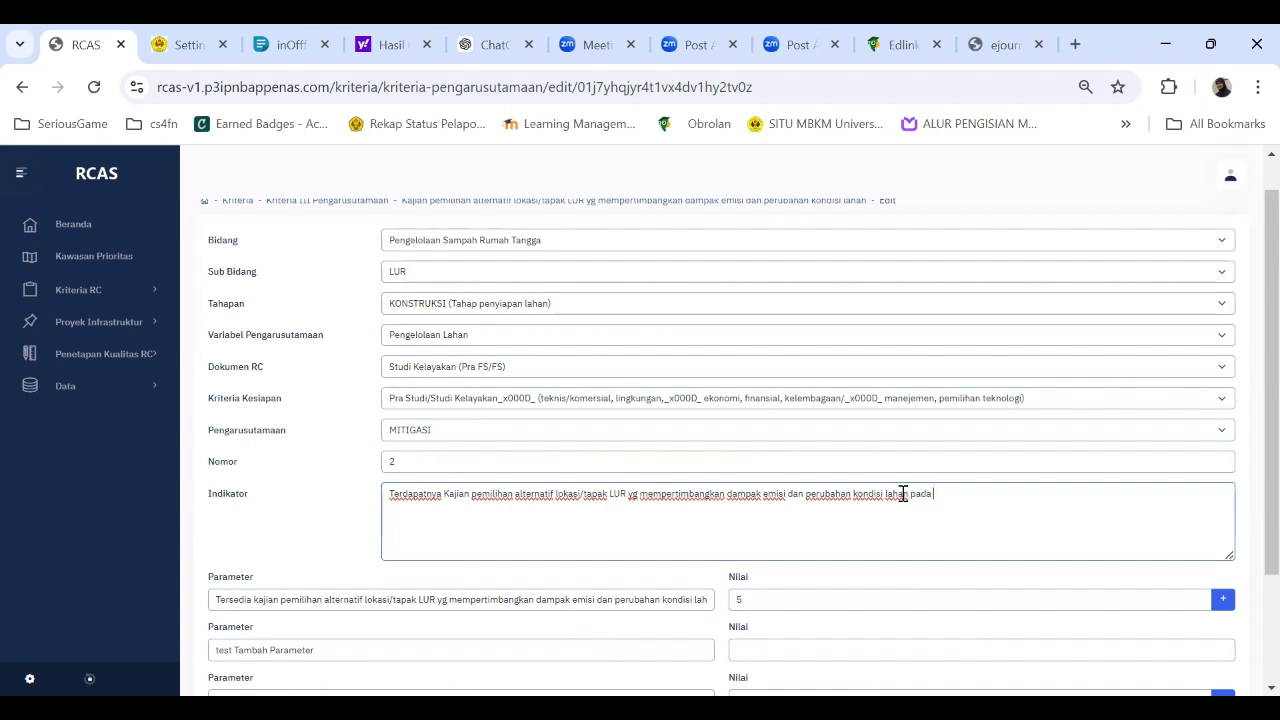
{"action": "type", "text": "DOkumenokumen RC terkait"}
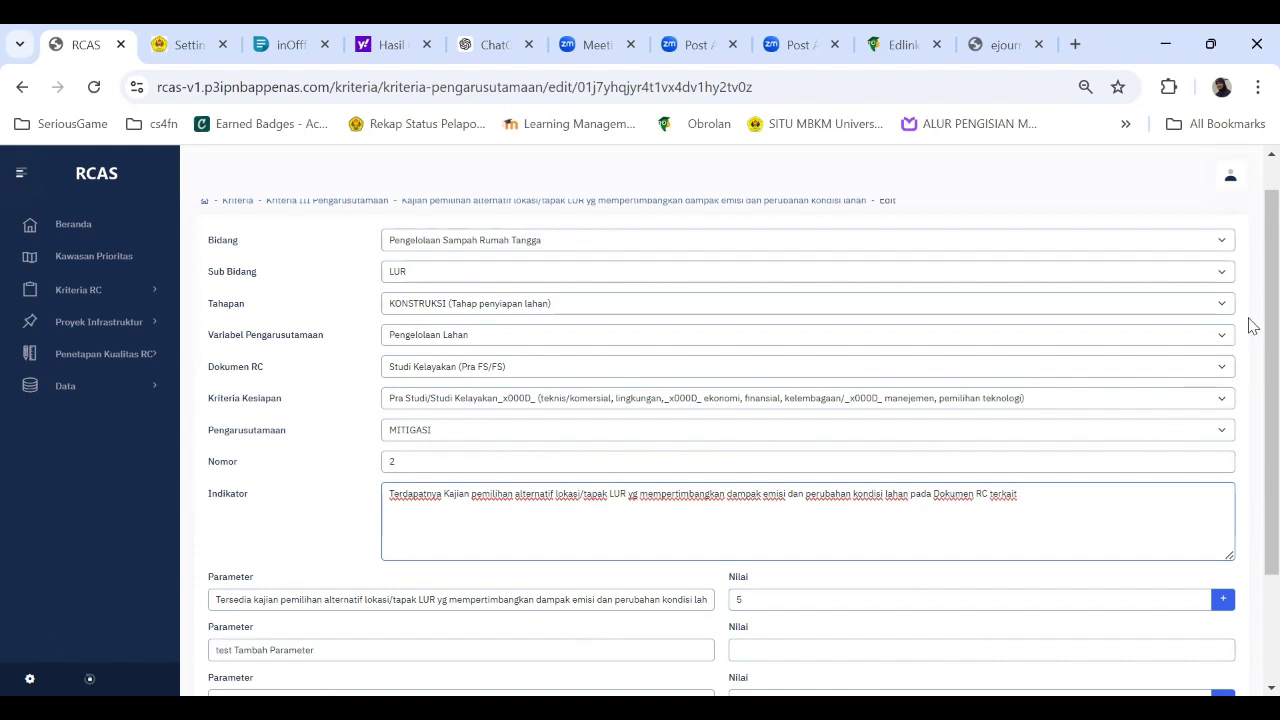
- Set the Nilai of the "test Tambah Parameter" row to 3 and save the criterion
{"action": "scroll", "coordinate": [1250, 386], "scroll_direction": "down", "scroll_amount": 3}
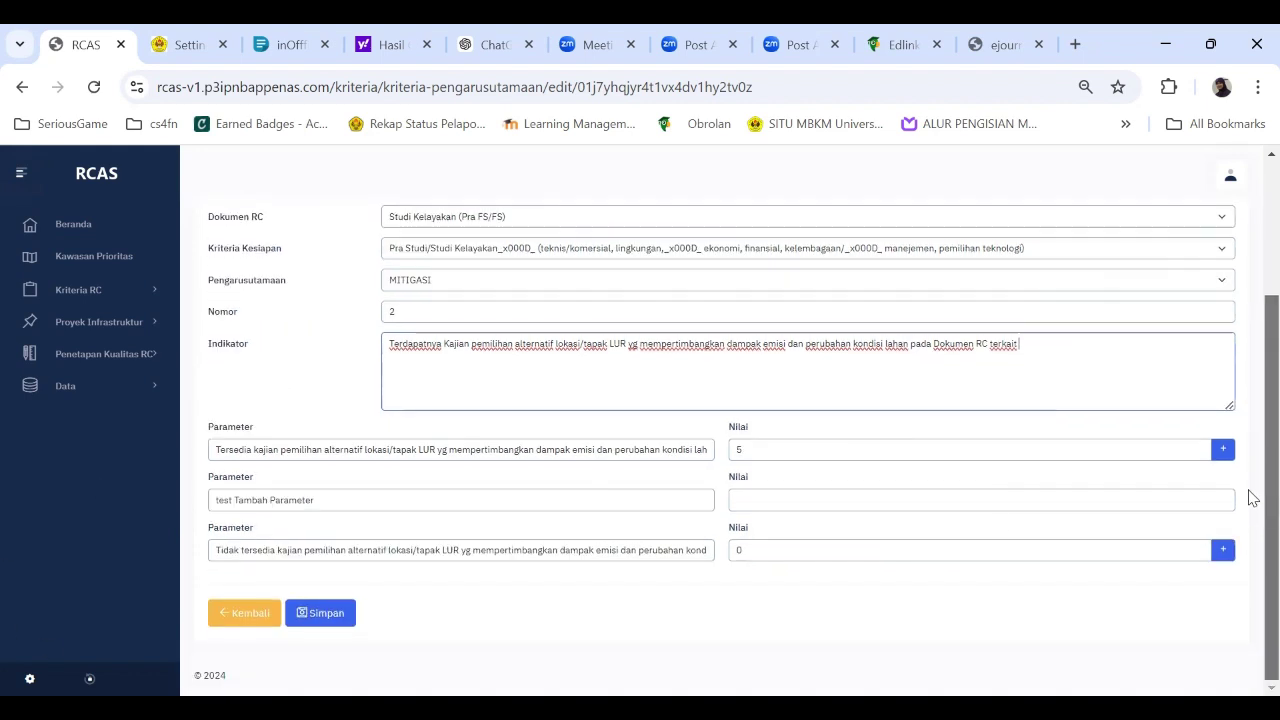
{"action": "left_click", "coordinate": [335, 614]}
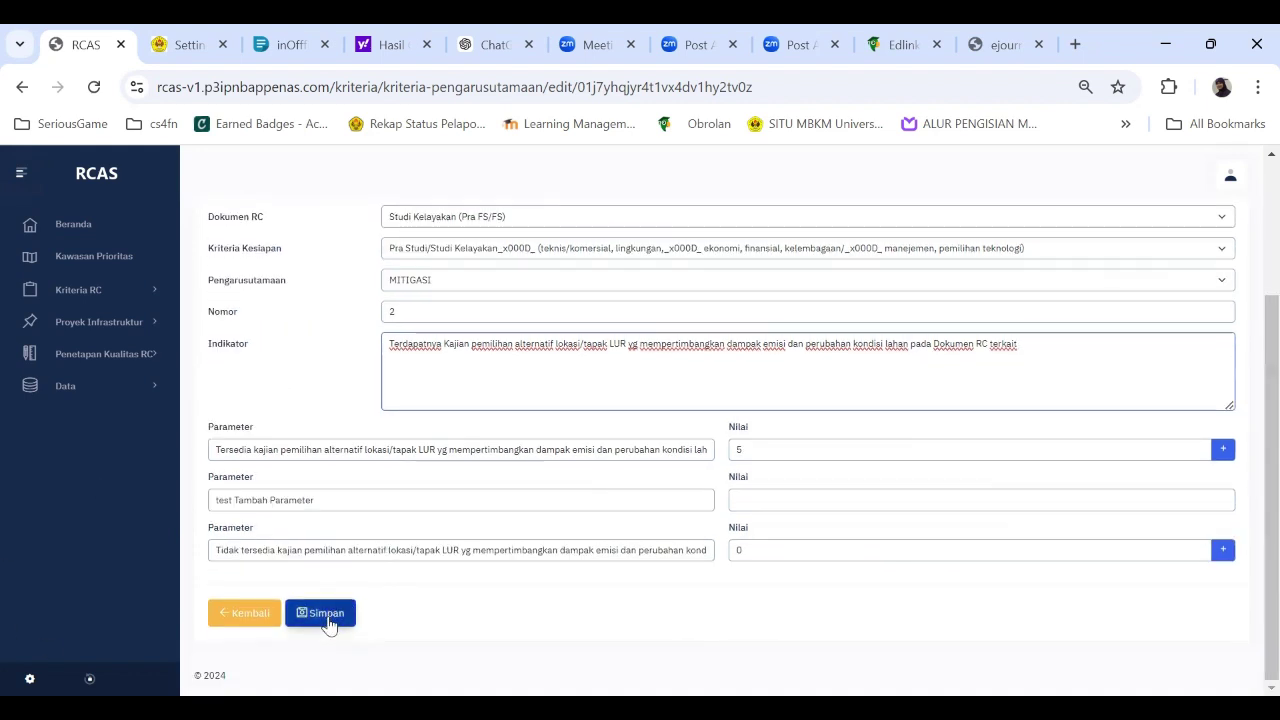
{"action": "left_click", "coordinate": [757, 501]}
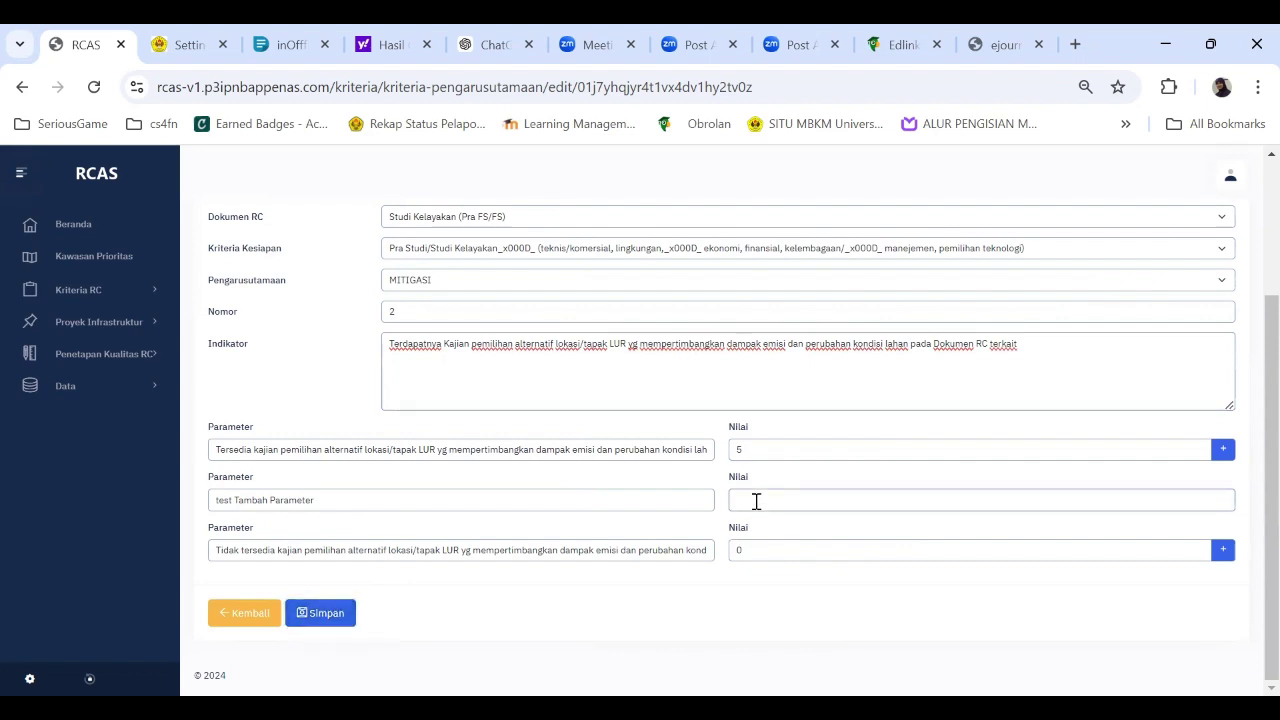
{"action": "left_click", "coordinate": [345, 618]}
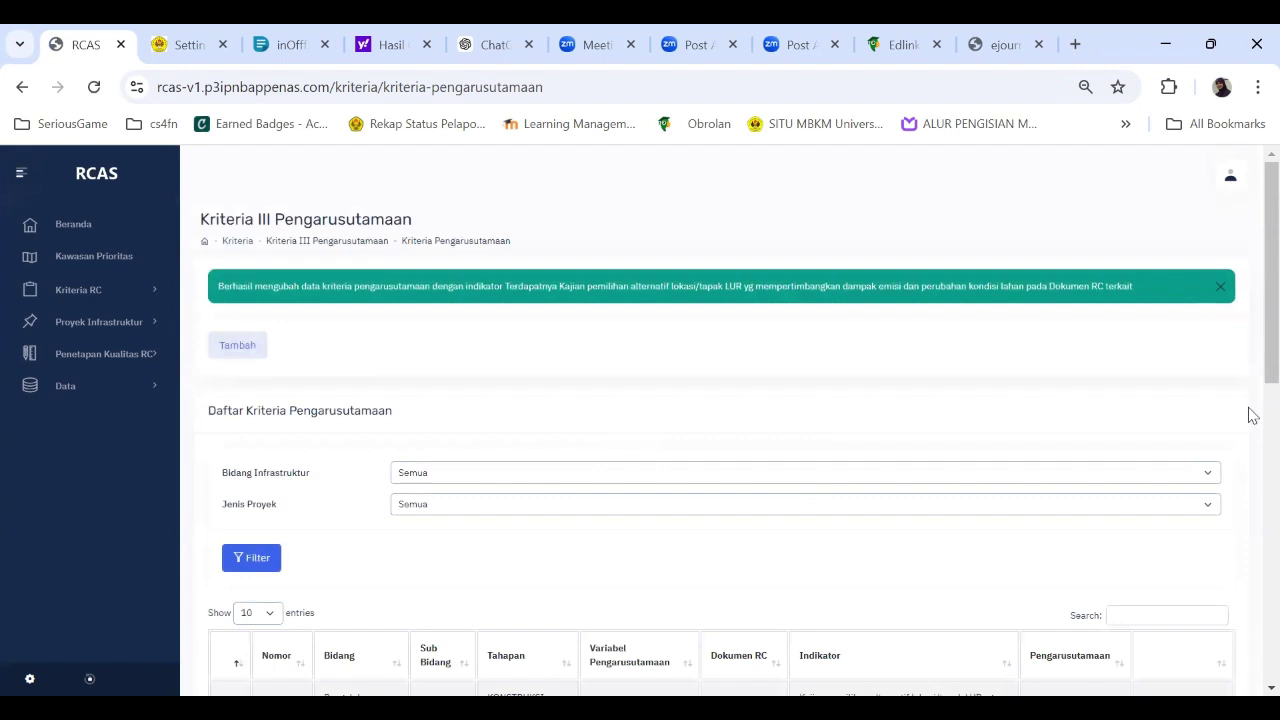
- Check criterion number 2's indicator in the list, reopen it to review its saved parameters and values, and return to the list
{"action": "scroll", "coordinate": [1250, 340], "scroll_direction": "down", "scroll_amount": 3}
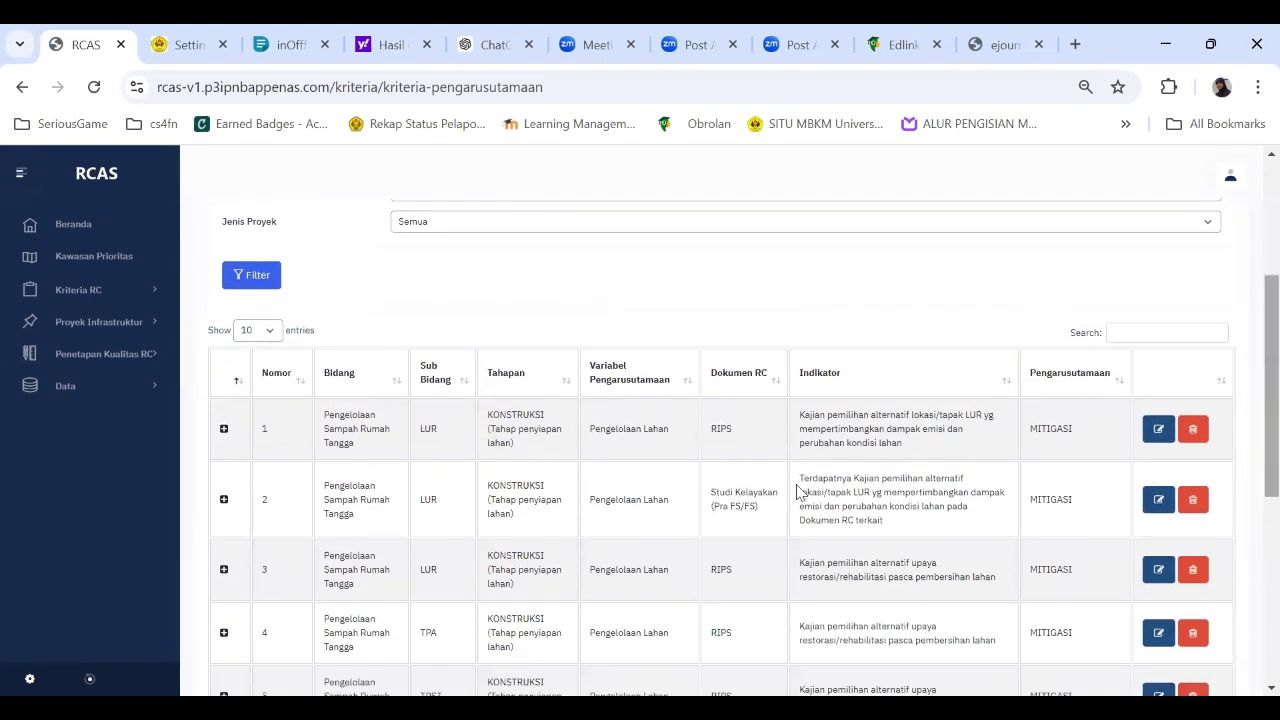
{"action": "left_click_drag", "start_coordinate": [886, 522], "coordinate": [795, 478]}
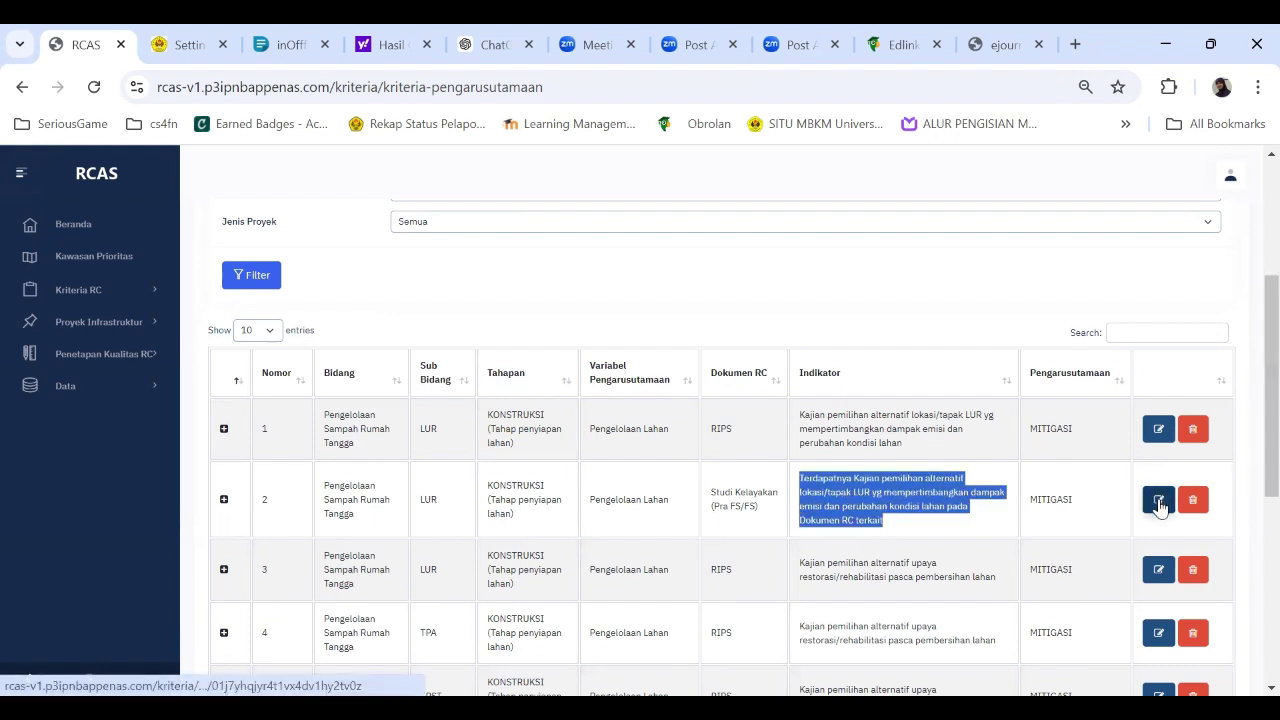
{"action": "left_click", "coordinate": [1158, 505]}
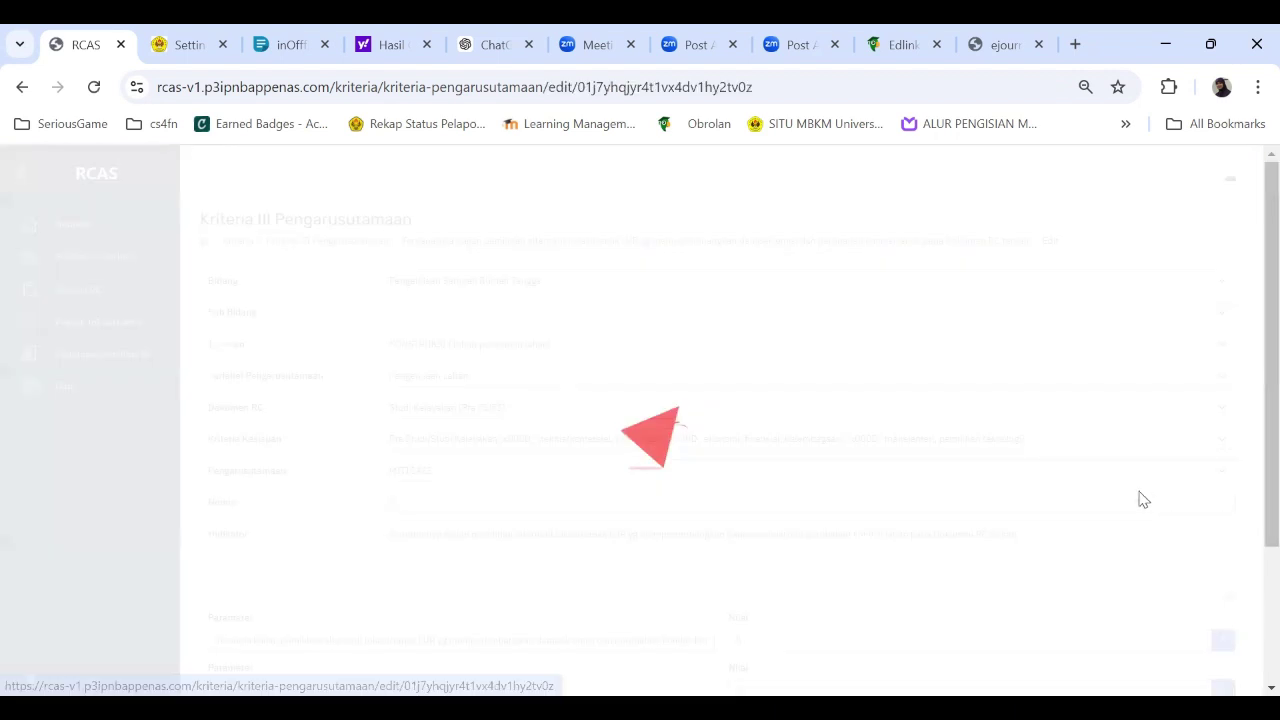
{"action": "scroll", "coordinate": [1128, 489], "scroll_direction": "down", "scroll_amount": 3}
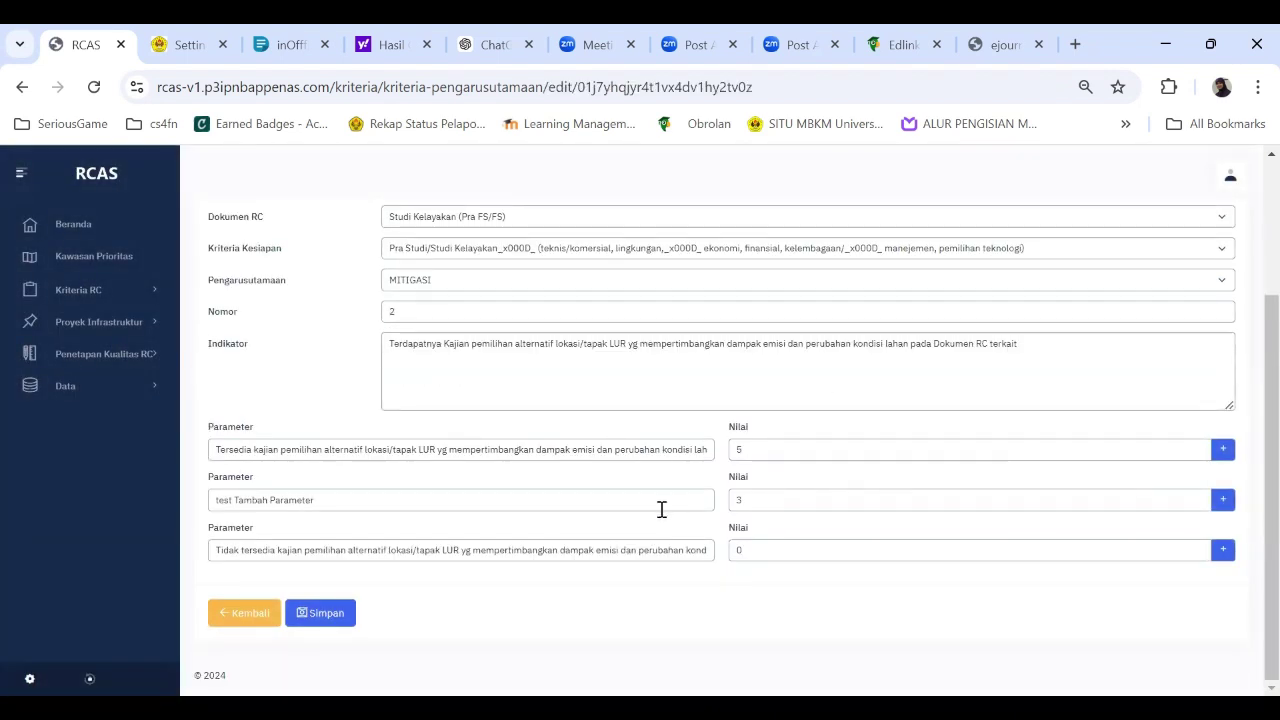
{"action": "left_click", "coordinate": [315, 620]}
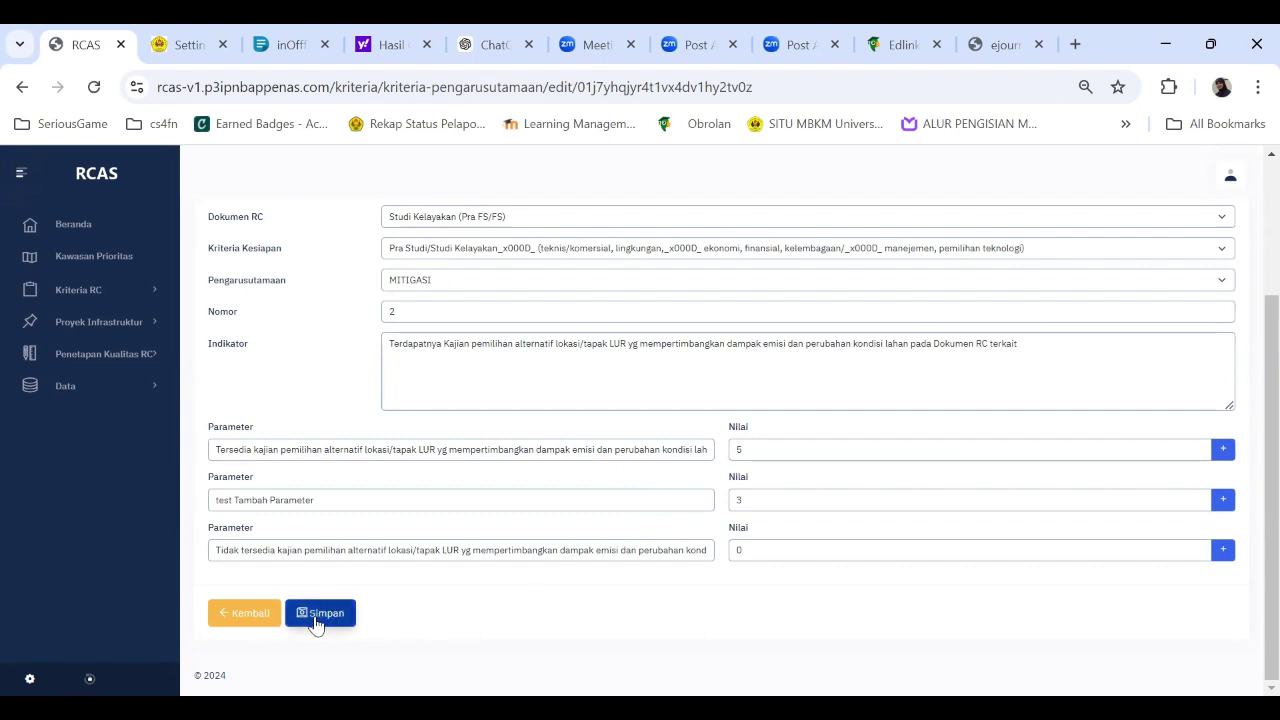
{"action": "left_click", "coordinate": [246, 621]}
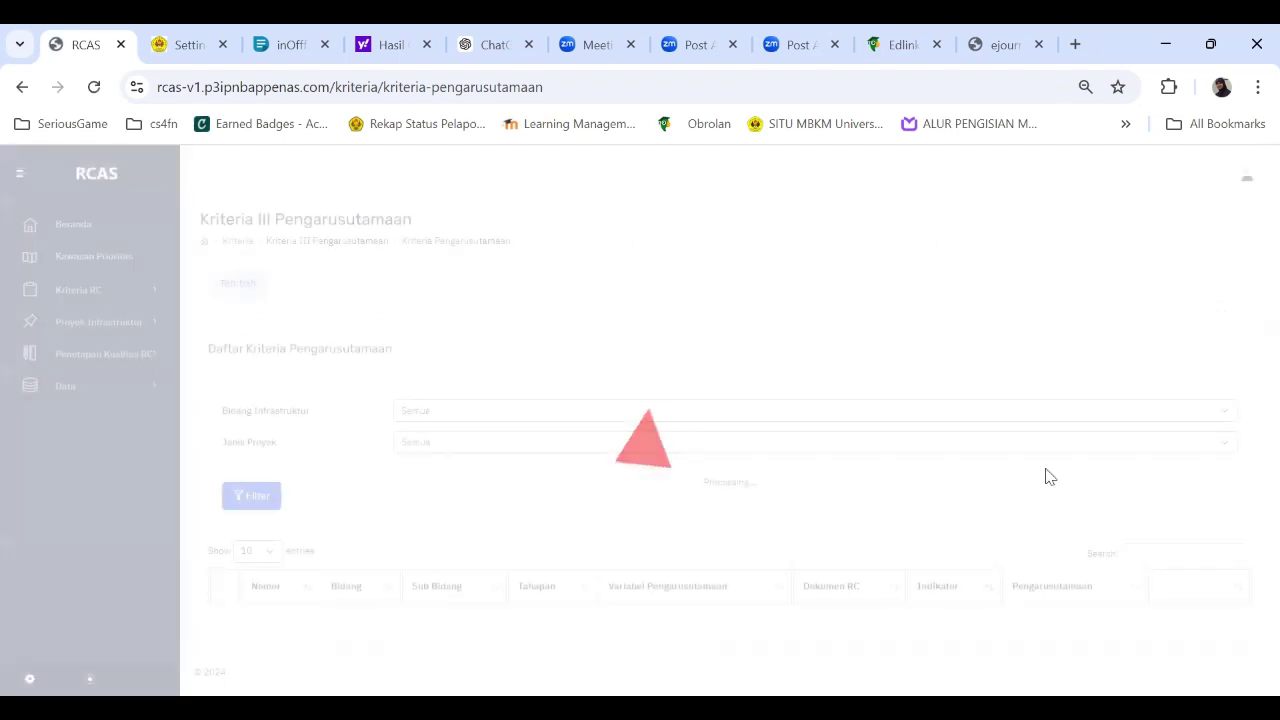
- Start a new Kriteria Pengarusutamaan entry and set its Bidang to "Keanekaragaman Hayati Perkotaan"
{"action": "scroll", "coordinate": [1063, 451], "scroll_direction": "down", "scroll_amount": 3}
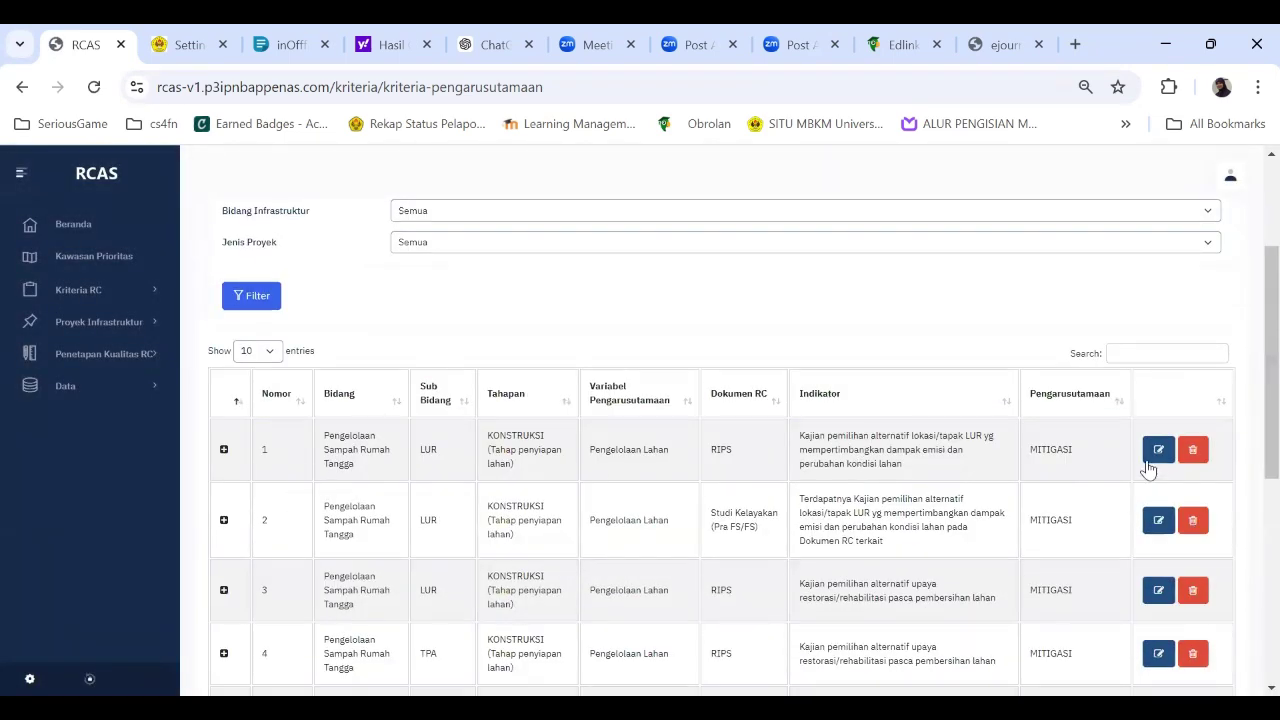
{"action": "scroll", "coordinate": [1249, 408], "scroll_direction": "up", "scroll_amount": 2}
{"action": "scroll", "coordinate": [1249, 330], "scroll_direction": "up", "scroll_amount": 1}
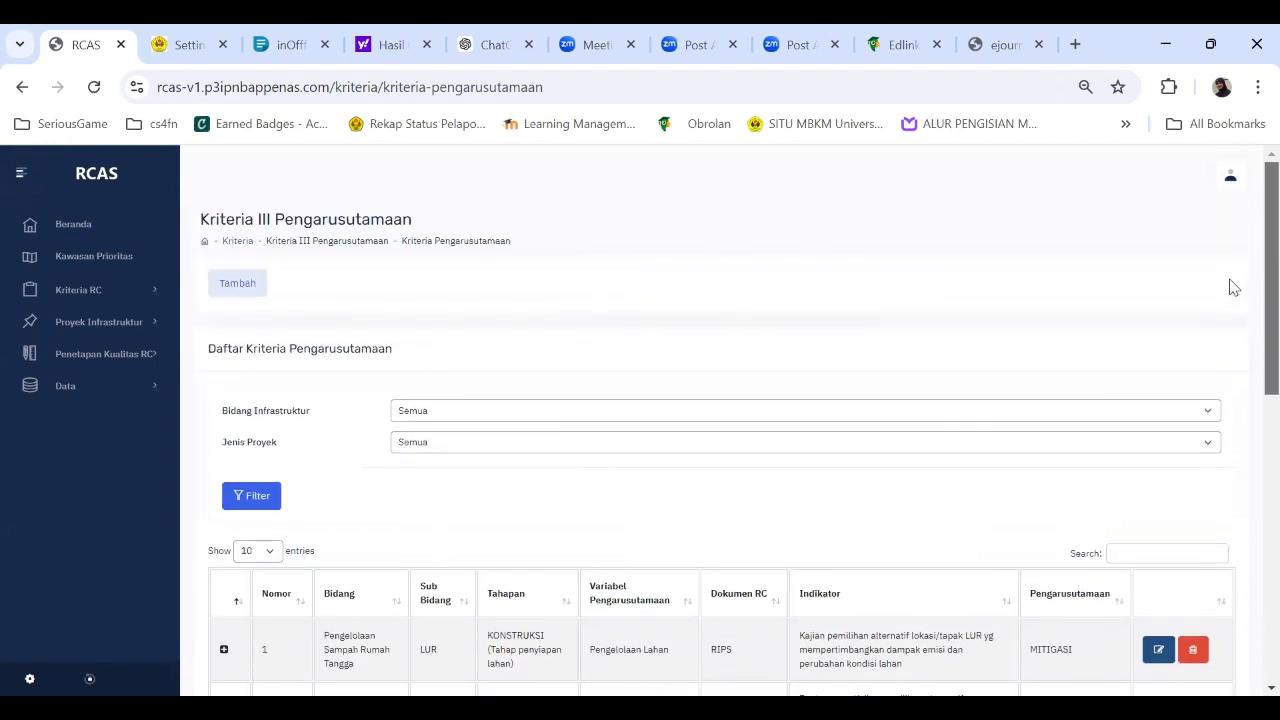
{"action": "left_click", "coordinate": [253, 288]}
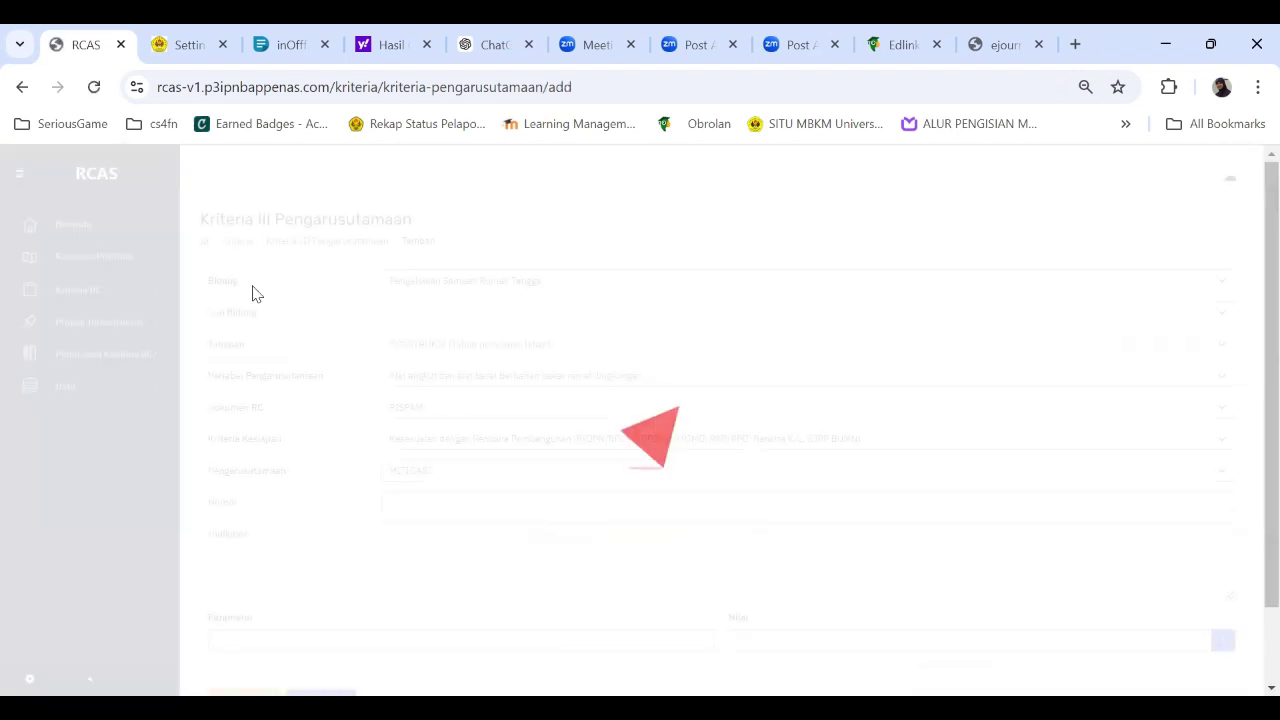
{"action": "left_click", "coordinate": [657, 281]}
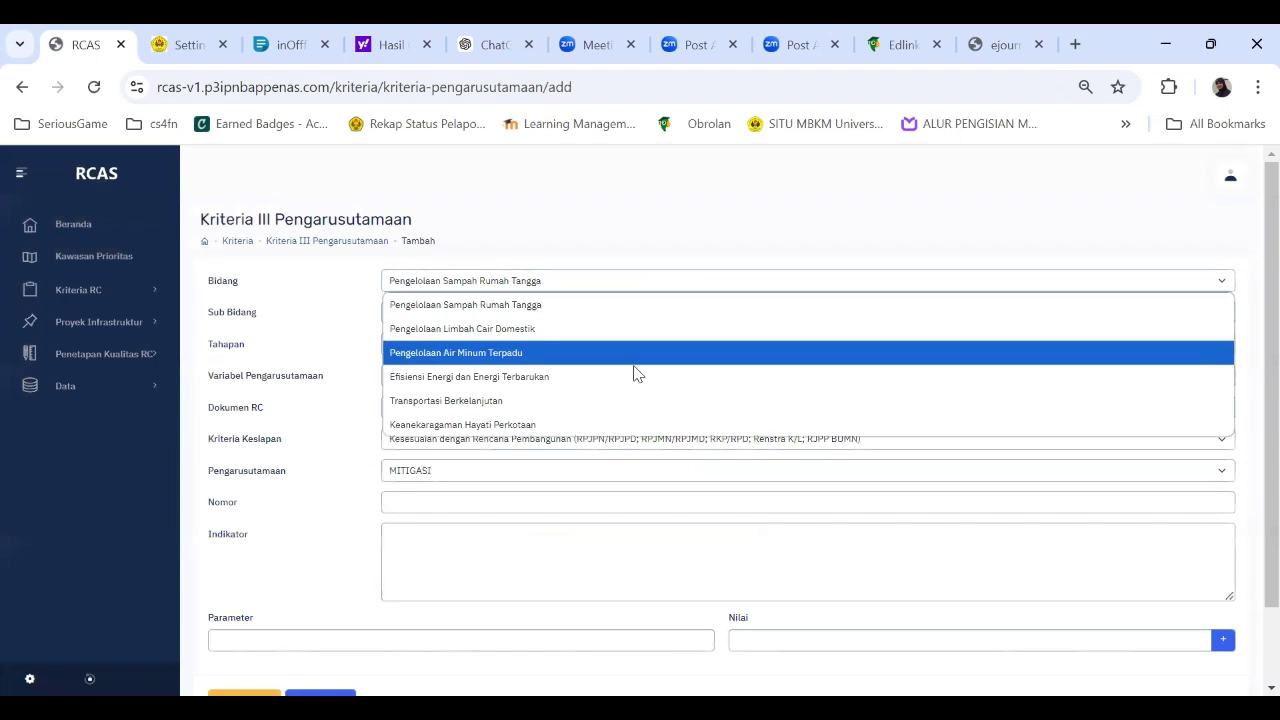
{"action": "left_click", "coordinate": [640, 426]}
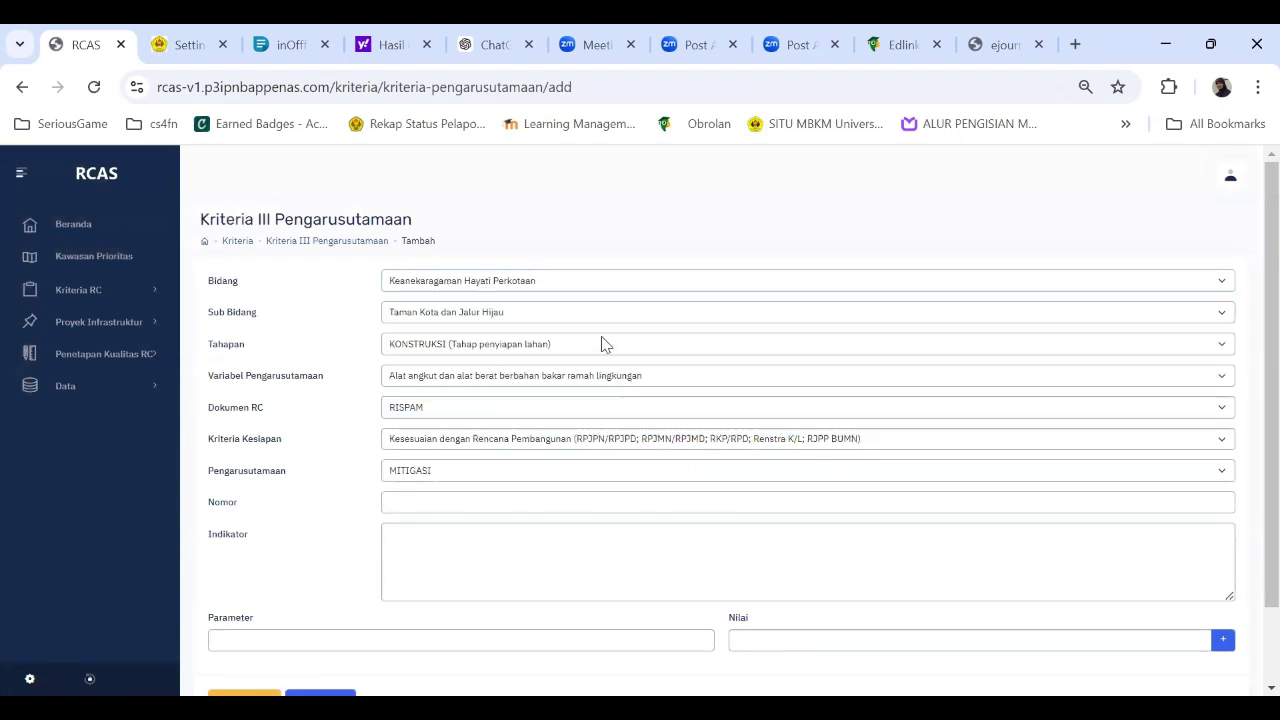
- Set the new criterion's Dokumen RC to SITEPLAN and its Kriteria Kesiapan to "Rencana Induk Pengelolaan Kehati"
{"action": "left_click", "coordinate": [598, 410]}
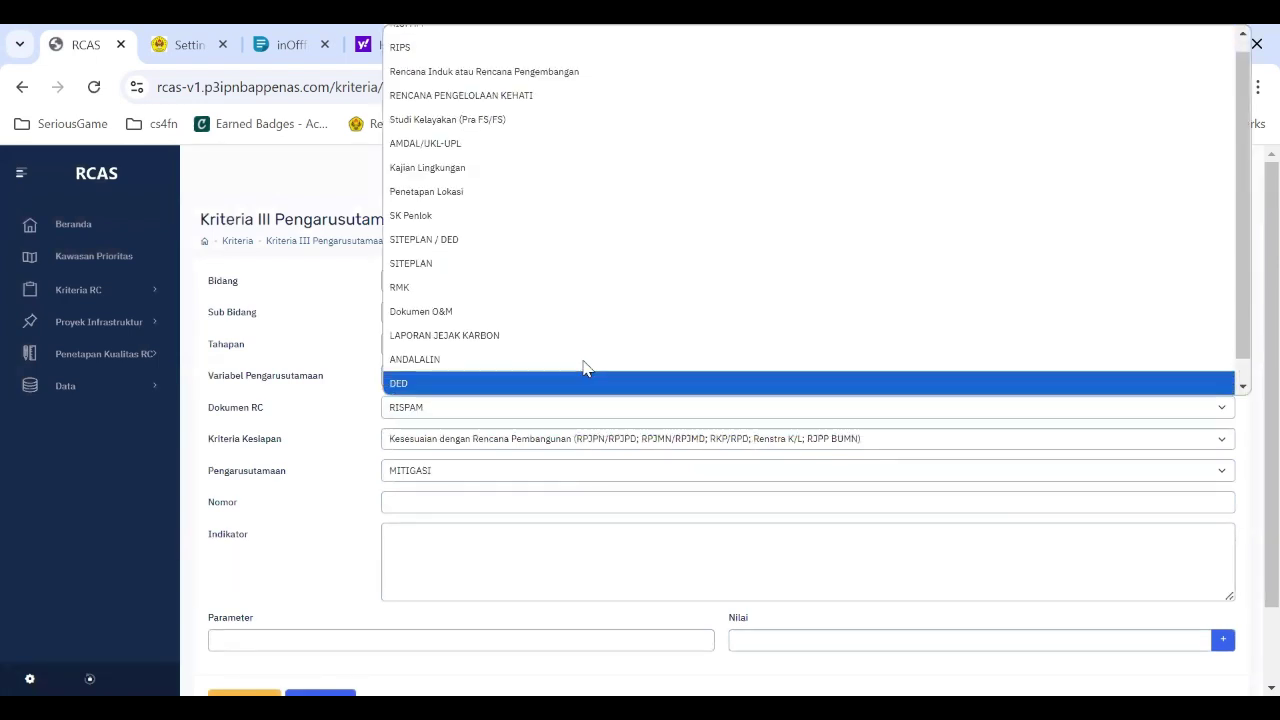
{"action": "left_click", "coordinate": [575, 266]}
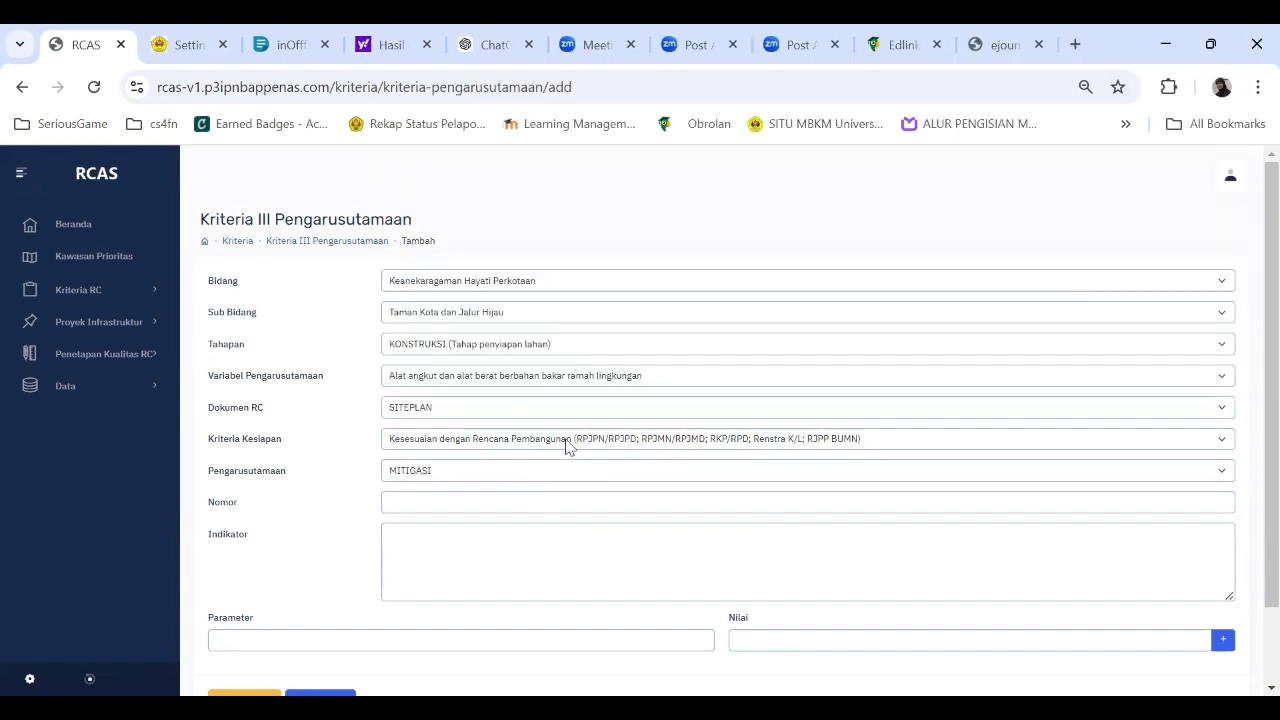
{"action": "left_click", "coordinate": [567, 447]}
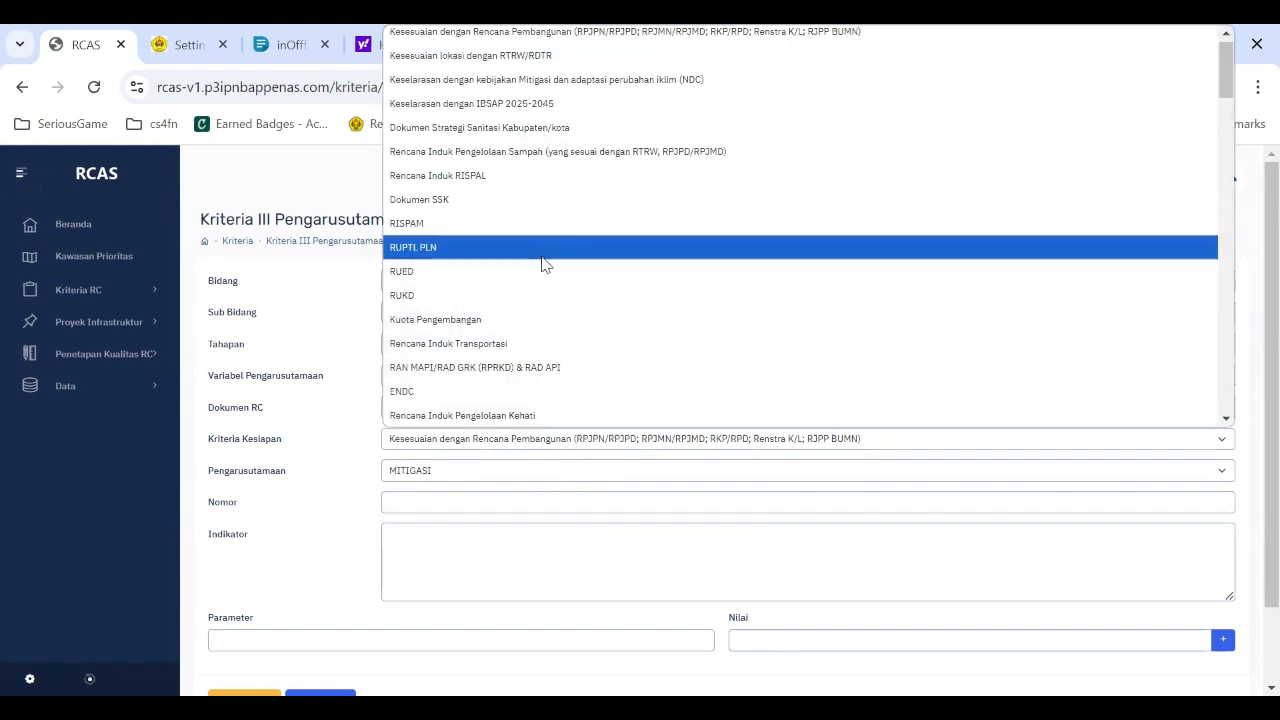
{"action": "scroll", "coordinate": [545, 236], "scroll_direction": "down", "scroll_amount": 5}
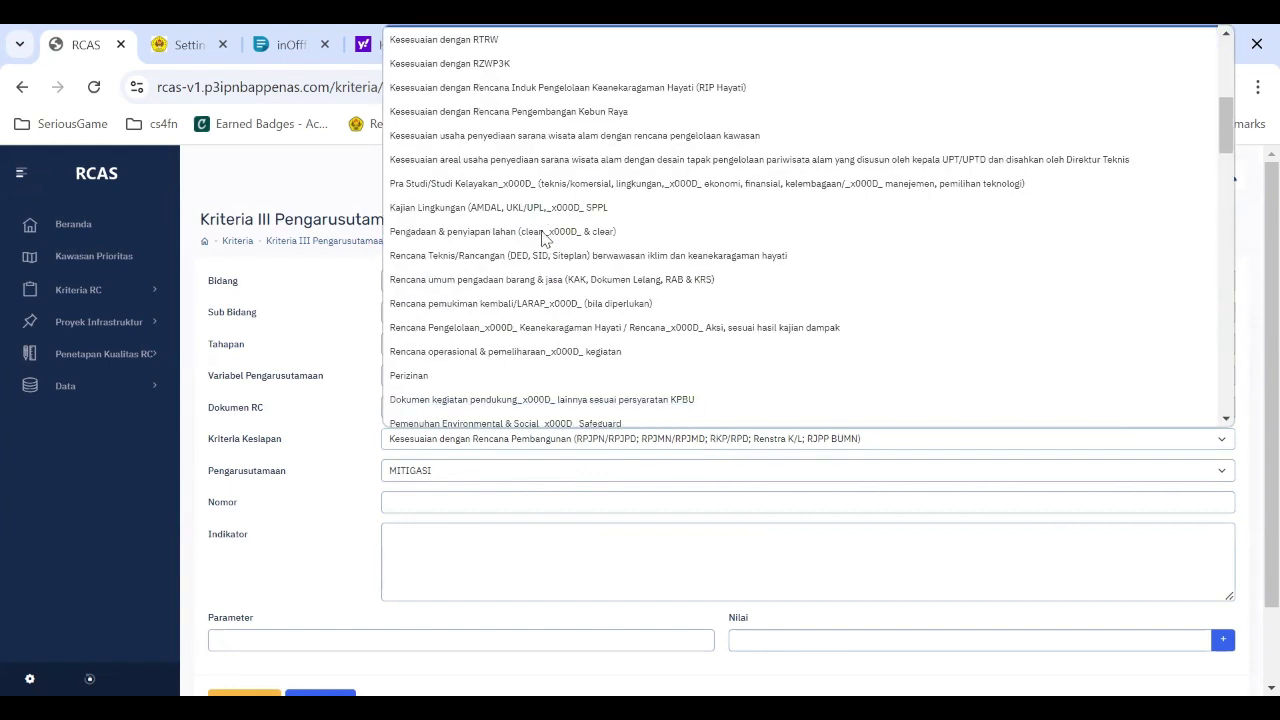
{"action": "scroll", "coordinate": [545, 236], "scroll_direction": "up", "scroll_amount": 5}
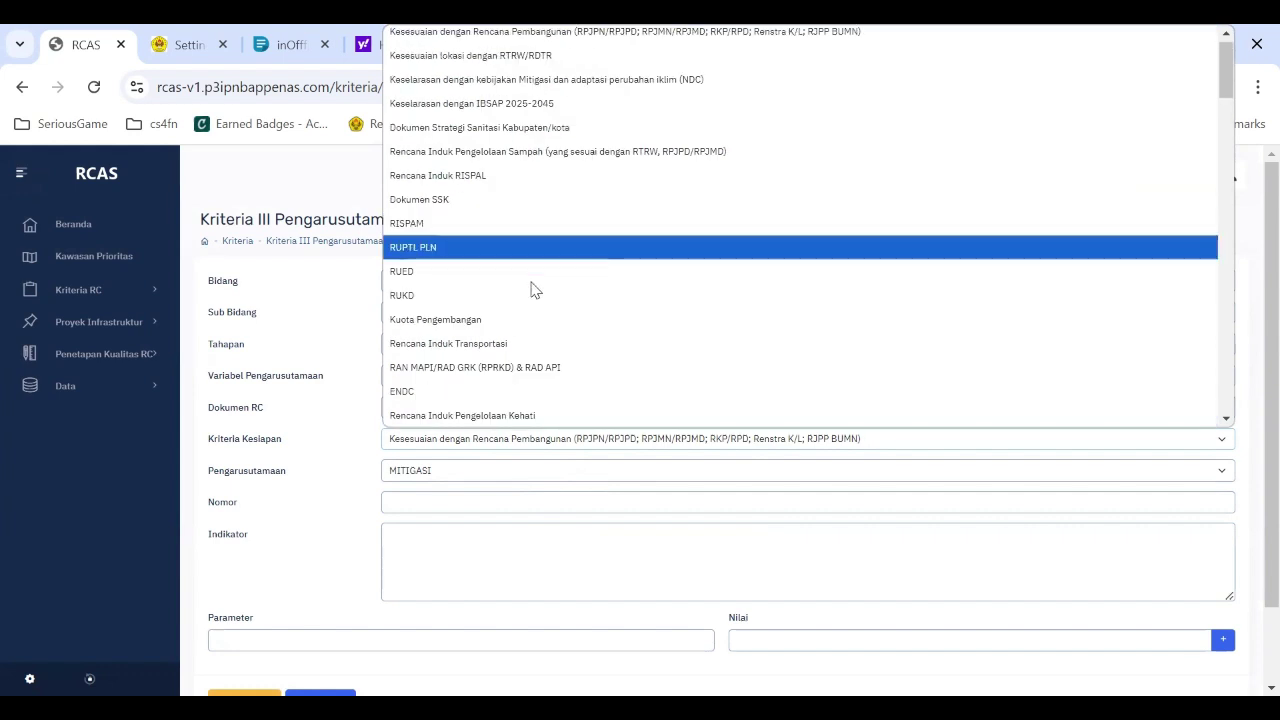
{"action": "left_click", "coordinate": [537, 416]}
{"action": "left_click", "coordinate": [448, 509]}
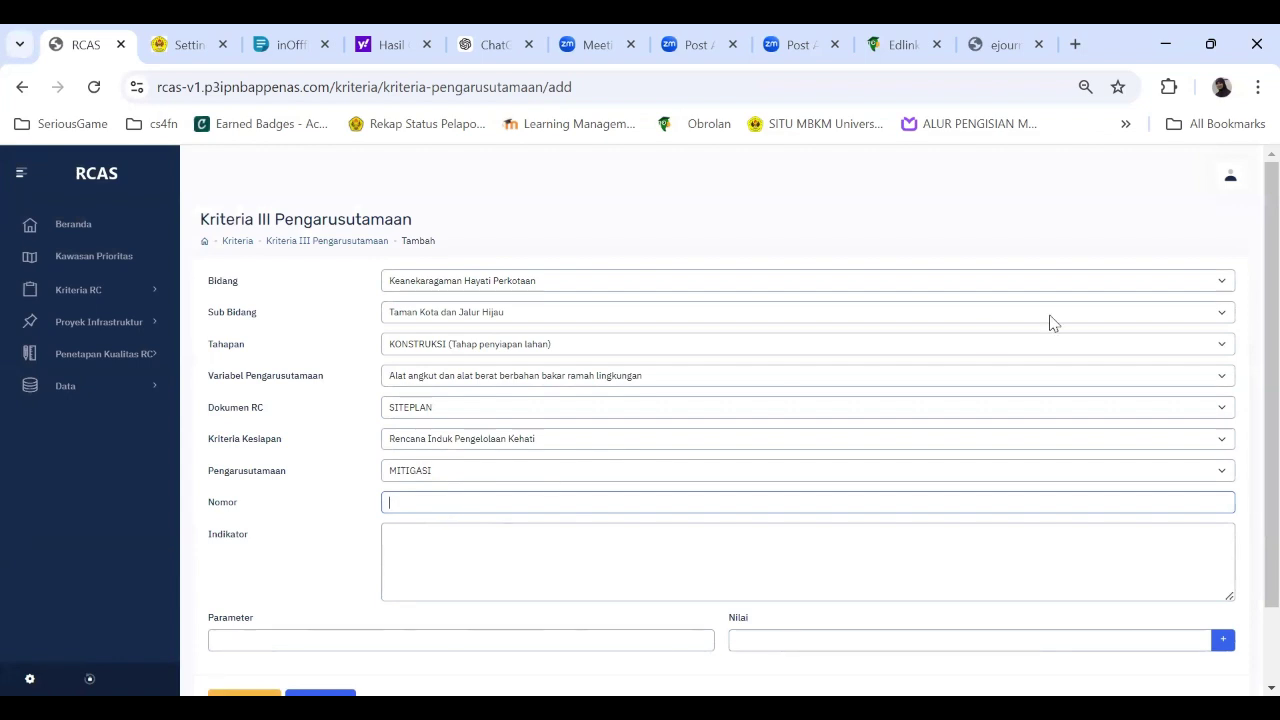
- Enter "test Indikator tambahan" as the new criterion's Indikator and "parameter 1" as its first Parameter
{"action": "scroll", "coordinate": [1248, 326], "scroll_direction": "down", "scroll_amount": 2}
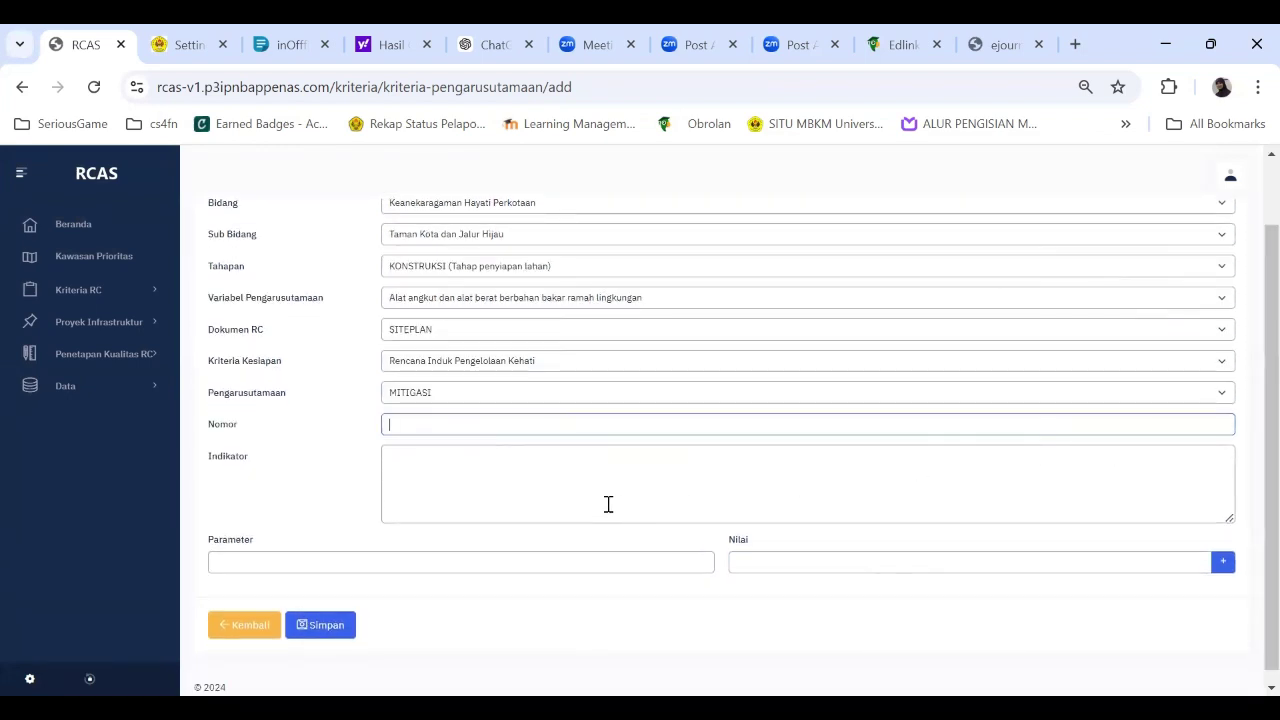
{"action": "left_click", "coordinate": [509, 494]}
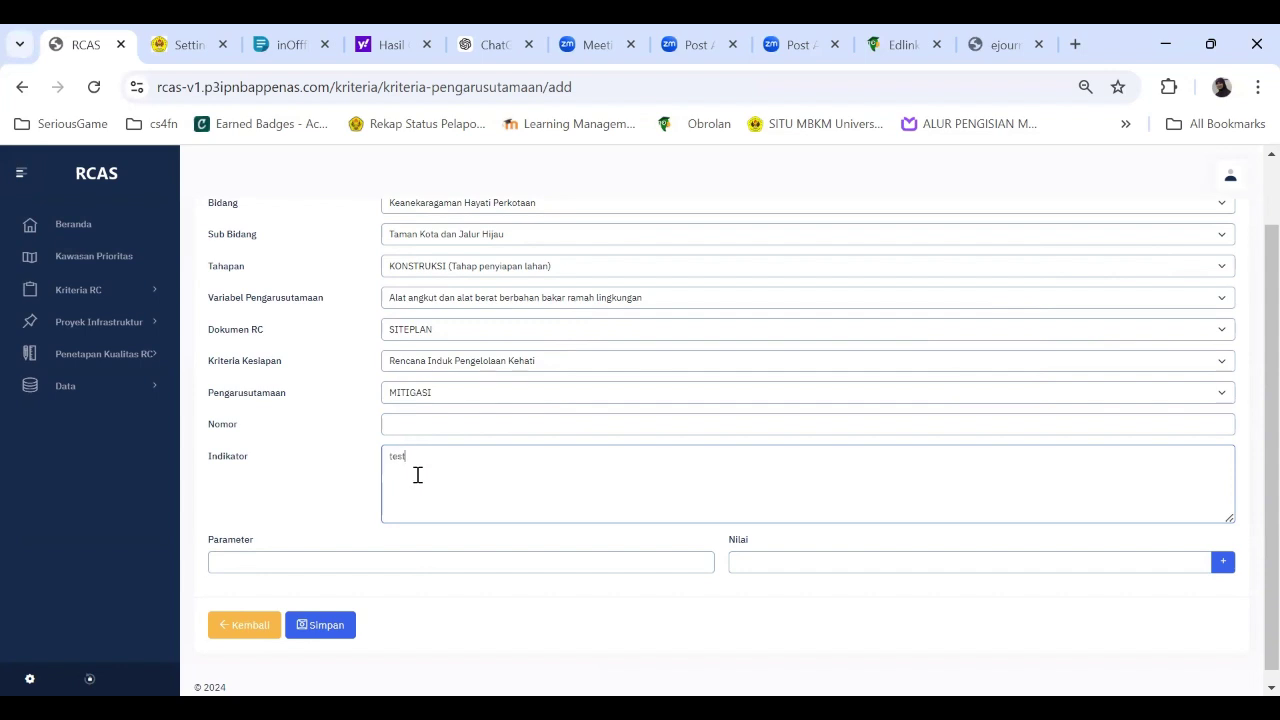
{"action": "type", "text": "r tambahan"}
{"action": "left_click", "coordinate": [418, 564]}
{"action": "type", "text": "pare"}
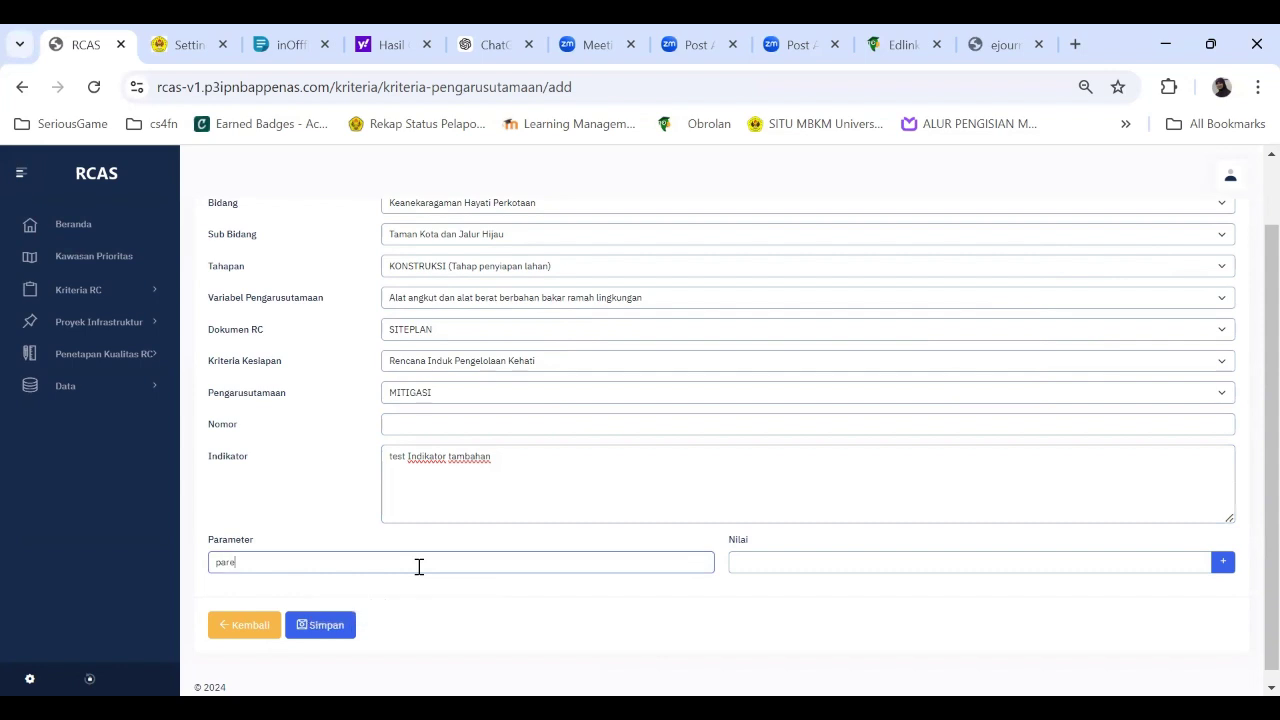
{"action": "key", "text": "BackSpace"}
{"action": "type", "text": "ameter 1"}
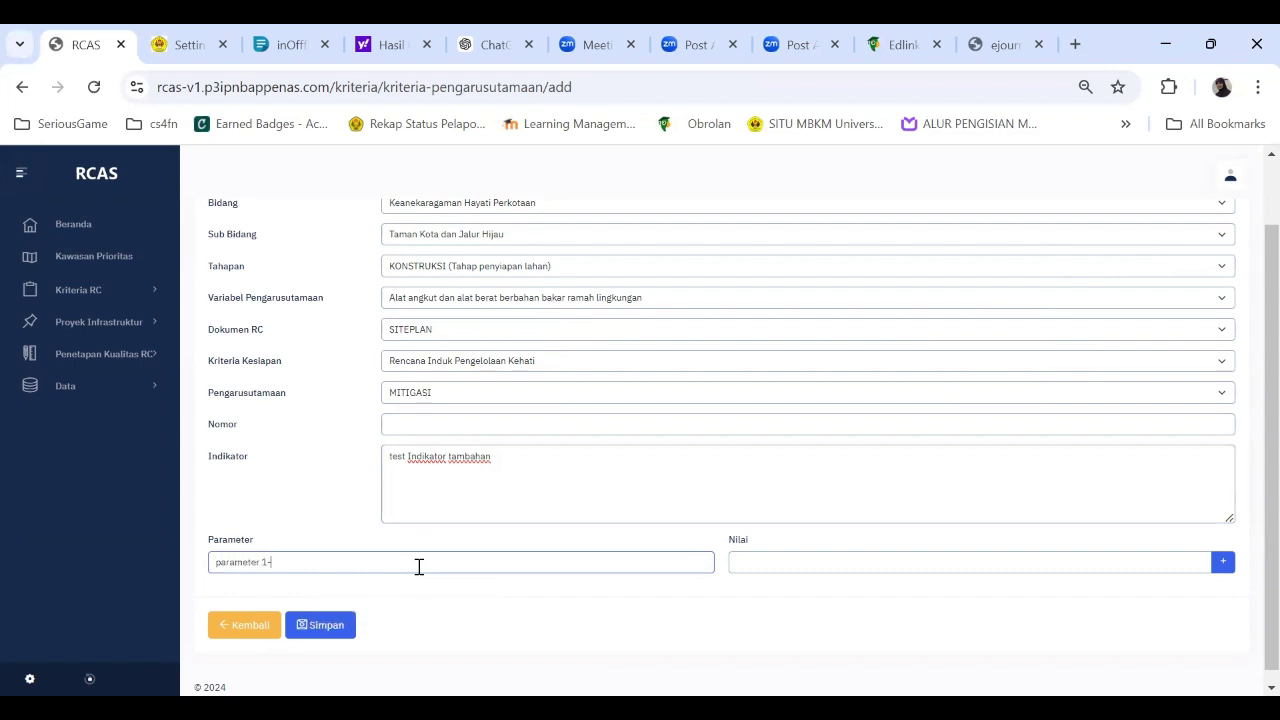